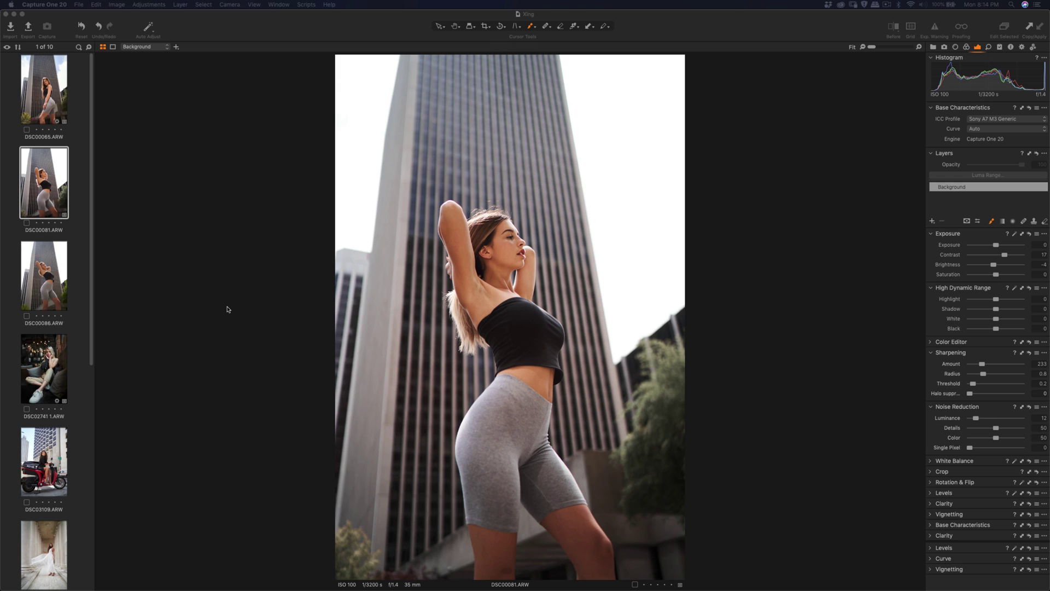
Step from DSC00086 to the café portrait DSC02741 1.ARW in the filmstrip.
left_click(47, 298)
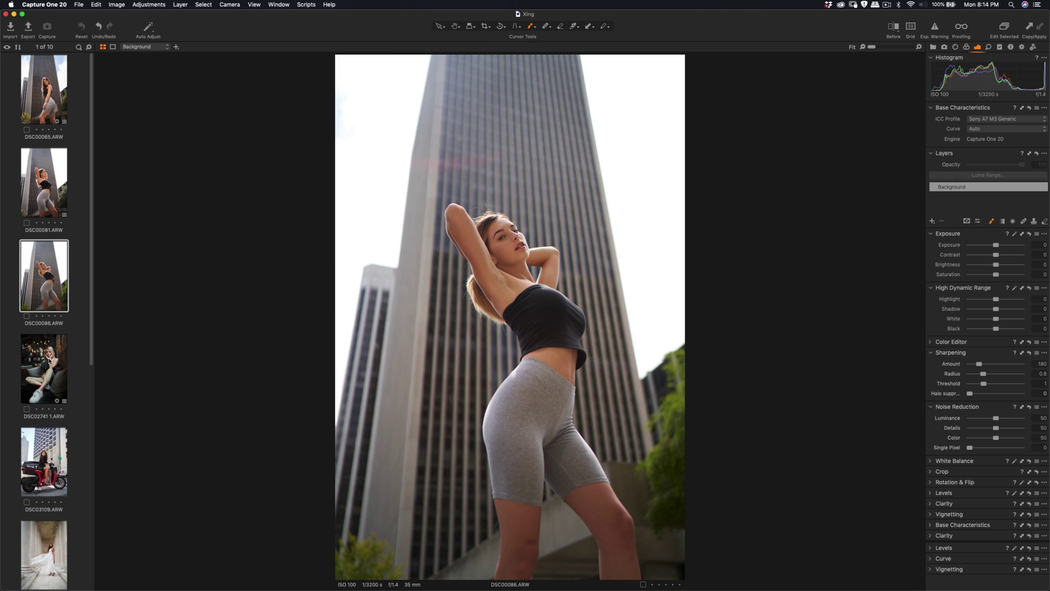
left_click(50, 362)
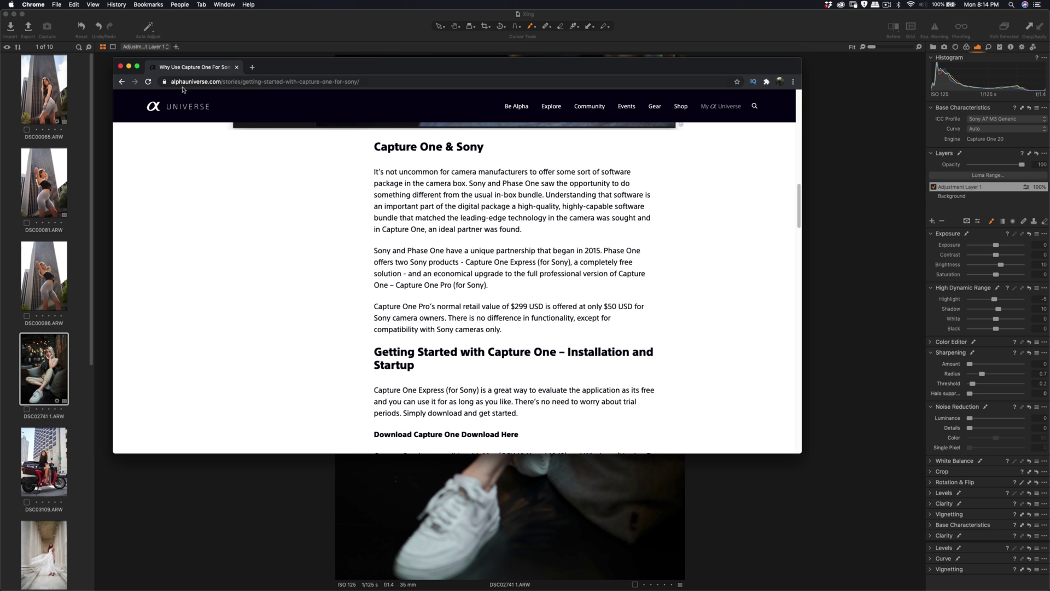
Skim the Alpha Universe Capture One article, then drag Chrome off screen to reveal the portrait.
scroll(364, 276, "up", 15)
scroll(363, 282, "down", 3)
scroll(363, 283, "up", 3)
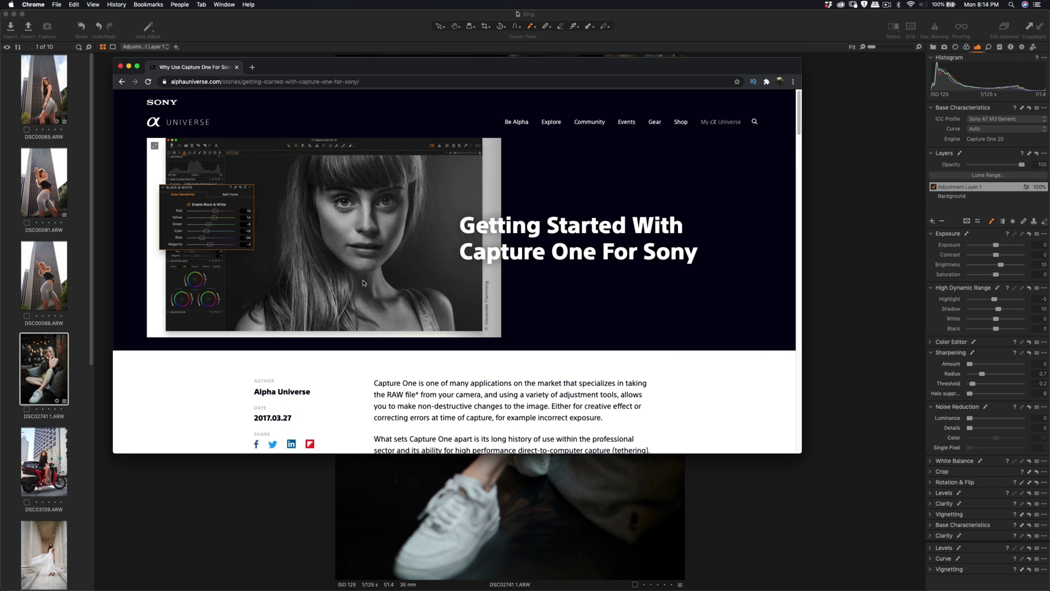
scroll(301, 240, "down", 15)
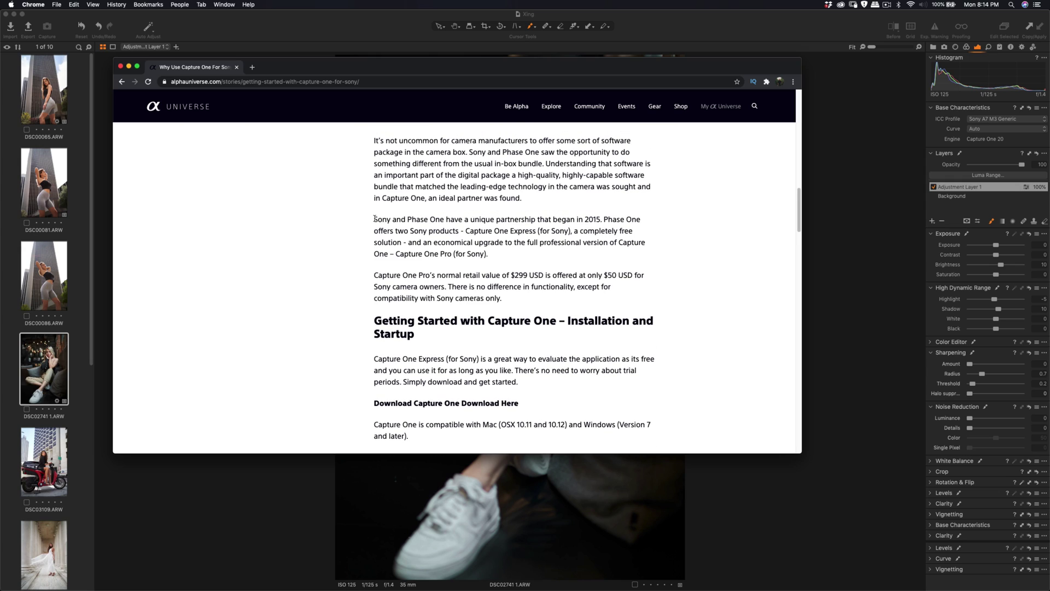
left_click_drag(375, 219, 576, 232)
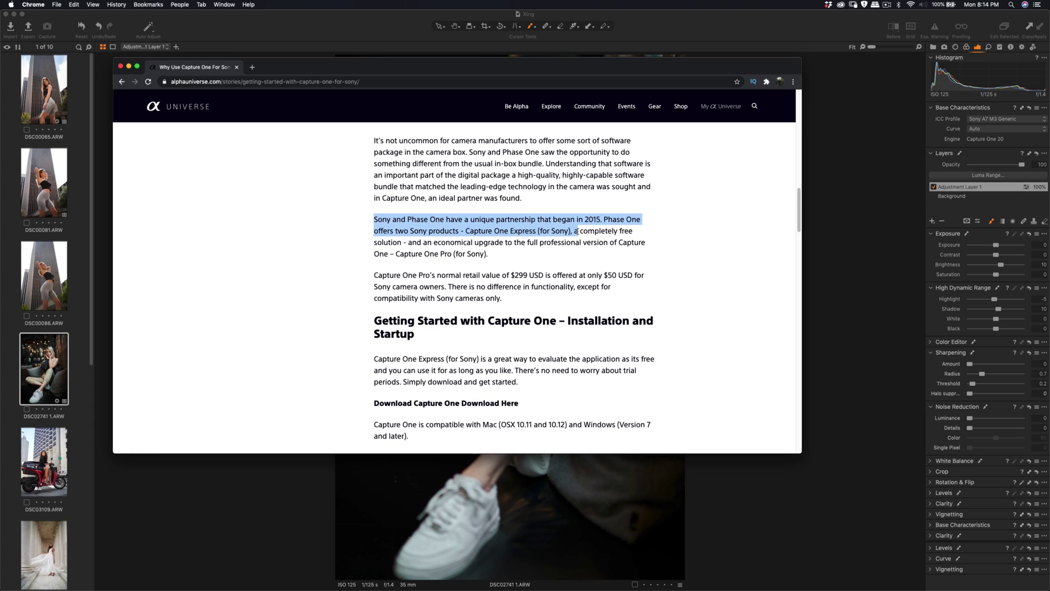
left_click(443, 235)
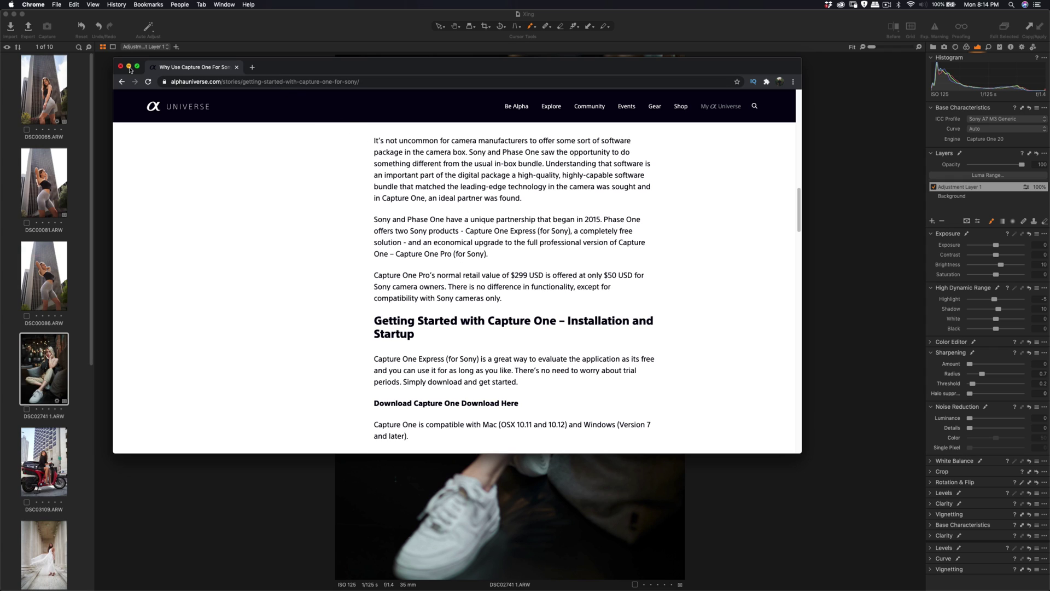
left_click_drag(334, 68, 1049, 67)
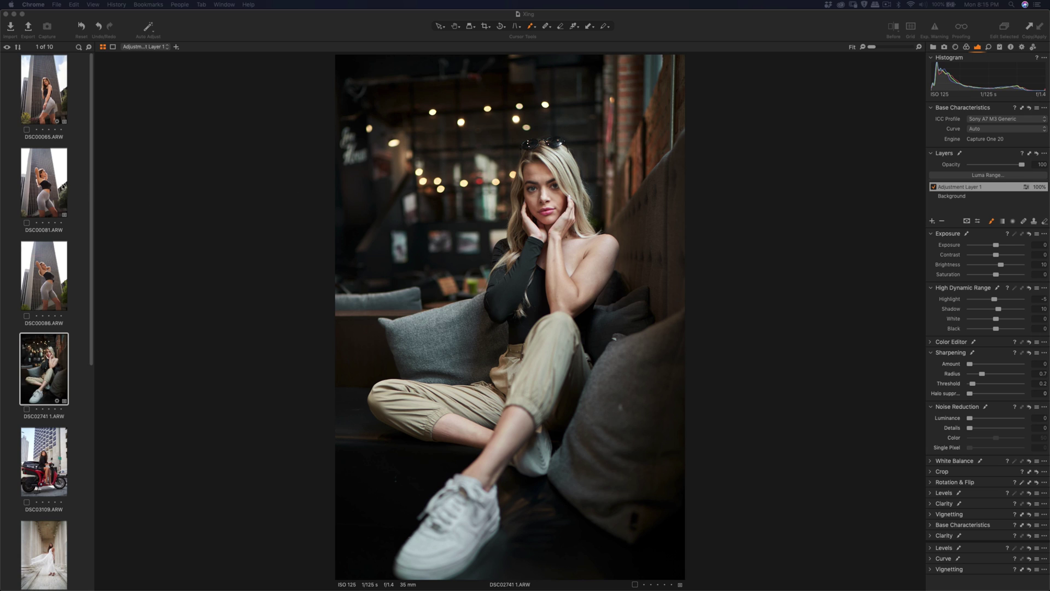
Open tower portrait DSC00081.ARW and nudge its Luminance noise reduction slightly lower.
left_click(62, 186)
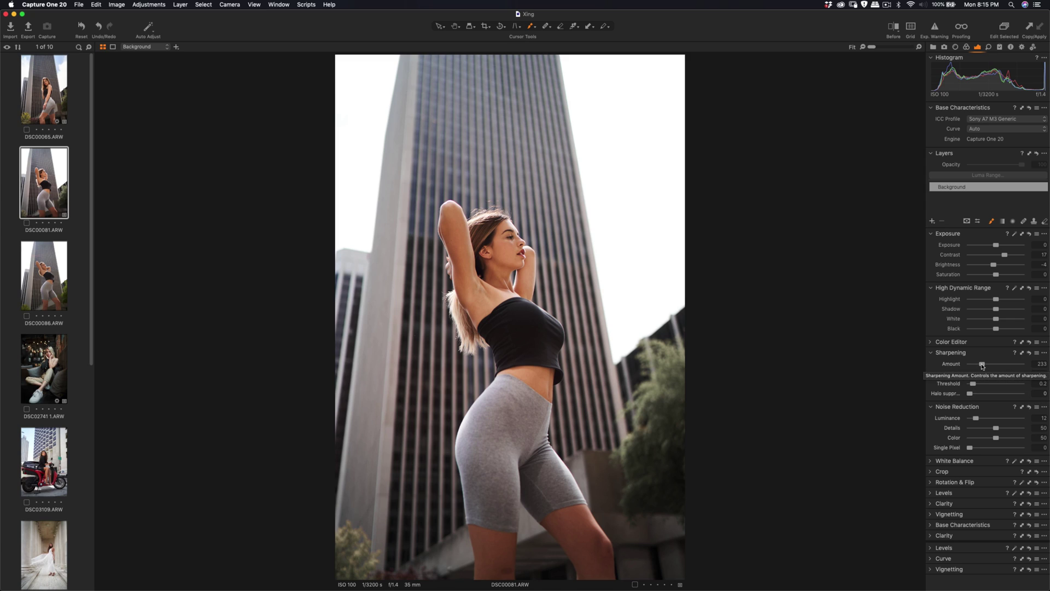
left_click_drag(978, 422, 978, 422)
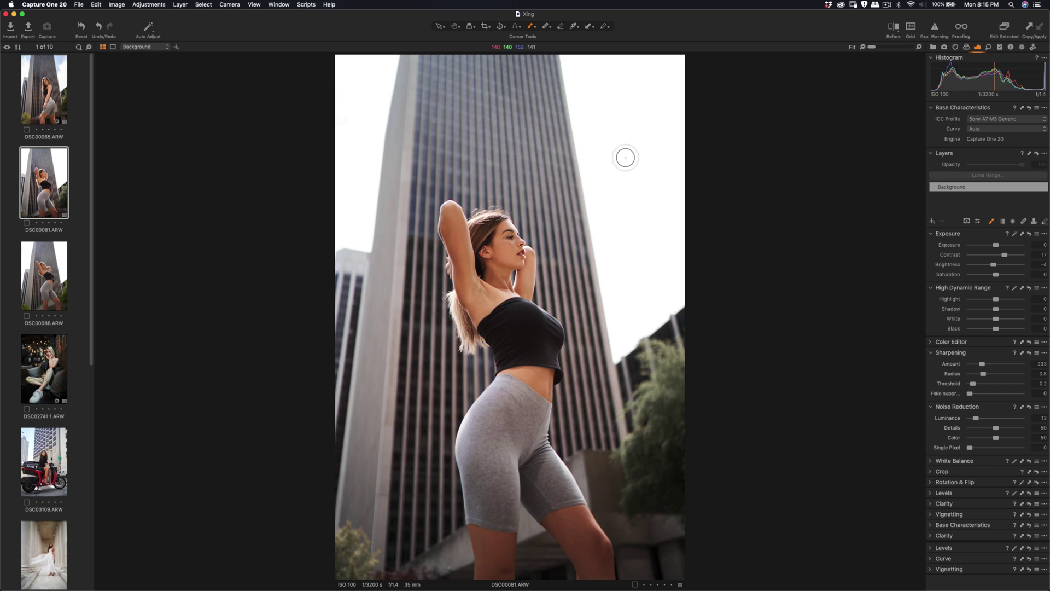
Split DSC00081 into before/after view, slide the divider and expand the Color Editor.
left_click(894, 26)
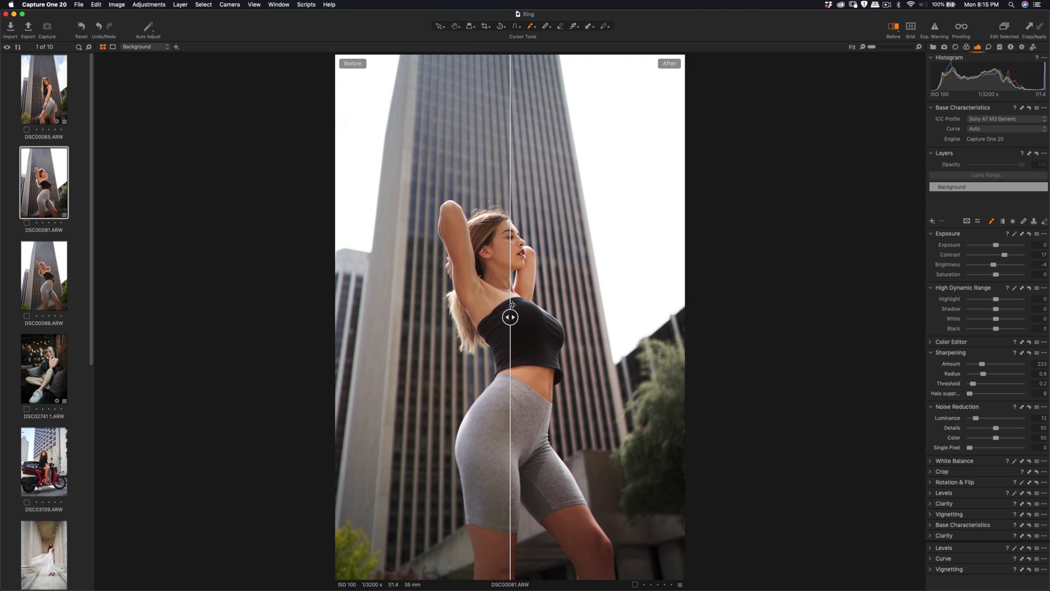
left_click_drag(512, 304, 394, 332)
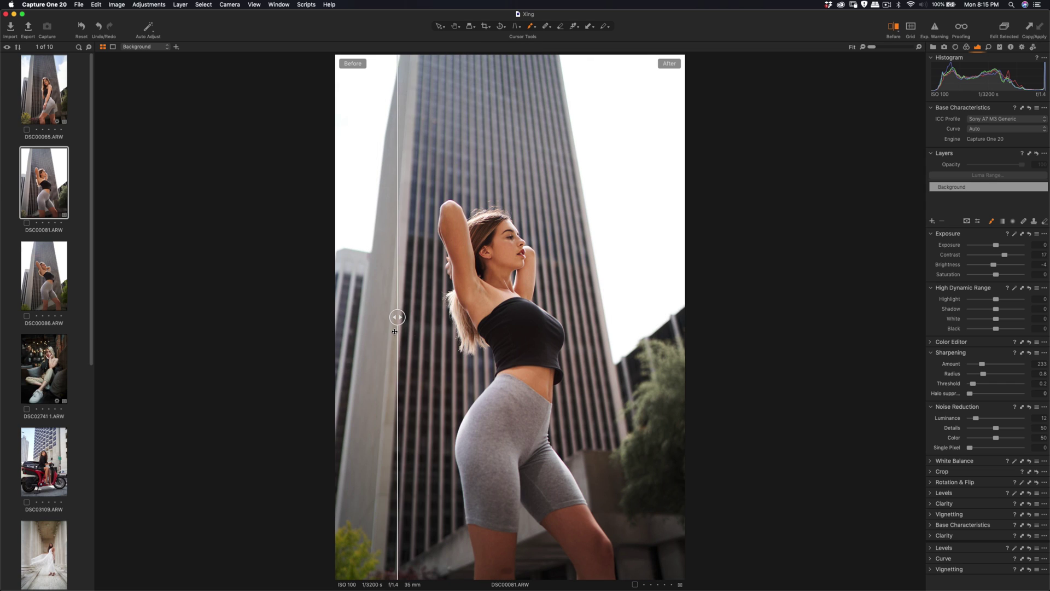
left_click(938, 342)
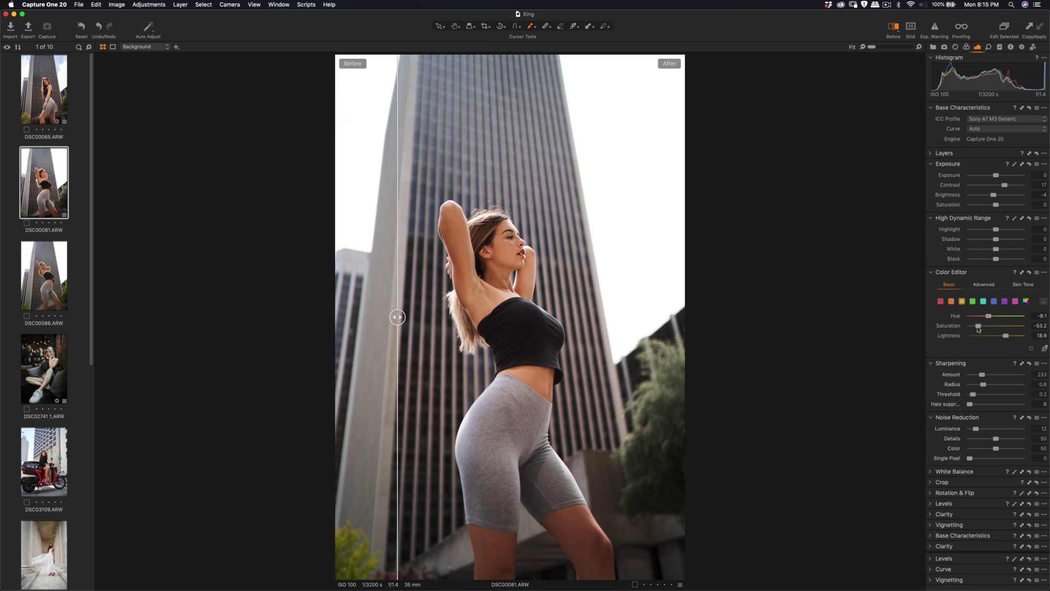
left_click_drag(397, 318, 510, 302)
Zoom to 100% on the face, compare areas, then fit the image and end the comparison.
left_click(520, 263)
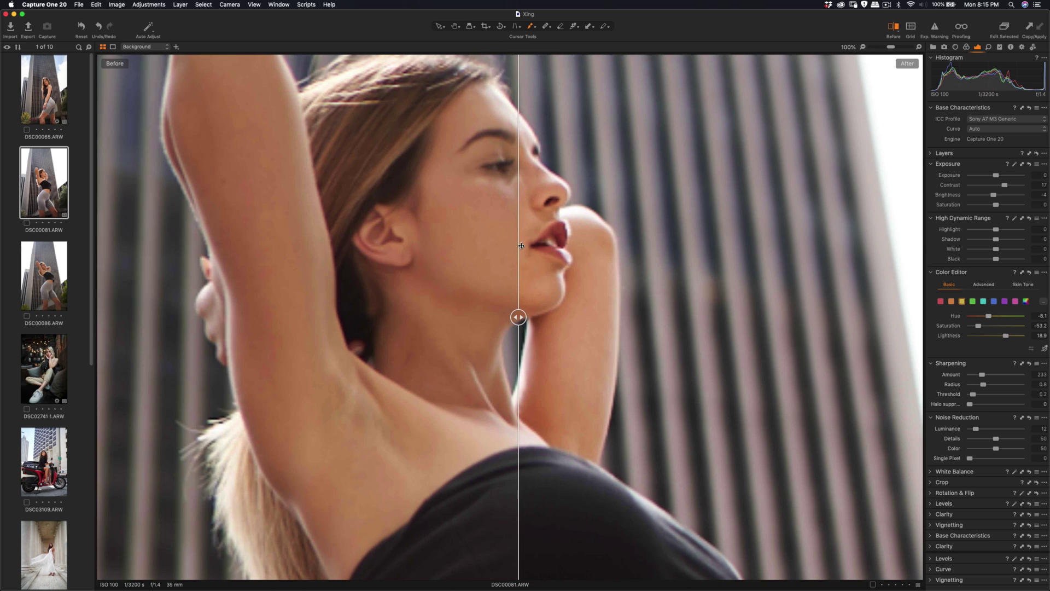
key("super+minus")
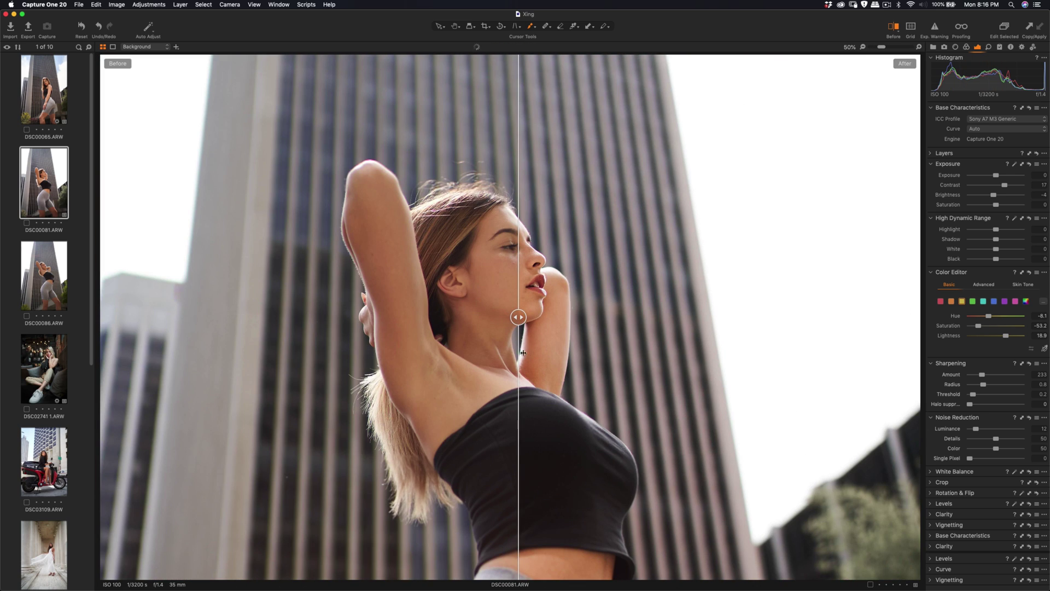
left_click_drag(518, 318, 216, 344)
key("super+0")
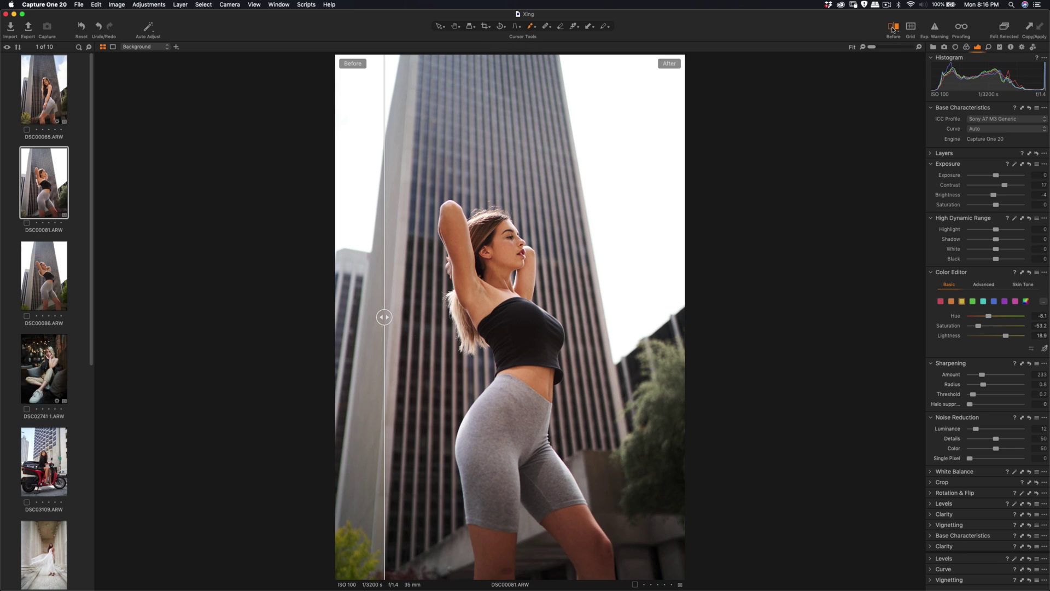
left_click(893, 29)
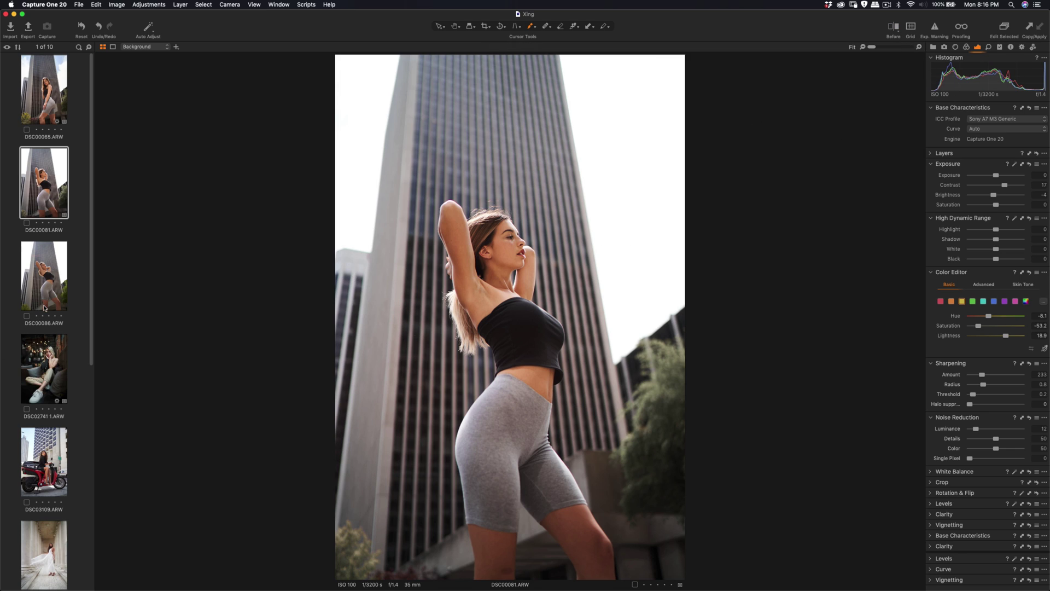
Compare café portrait DSC02741 1.ARW before/after, then open scooter photo DSC03109.ARW.
left_click(47, 359)
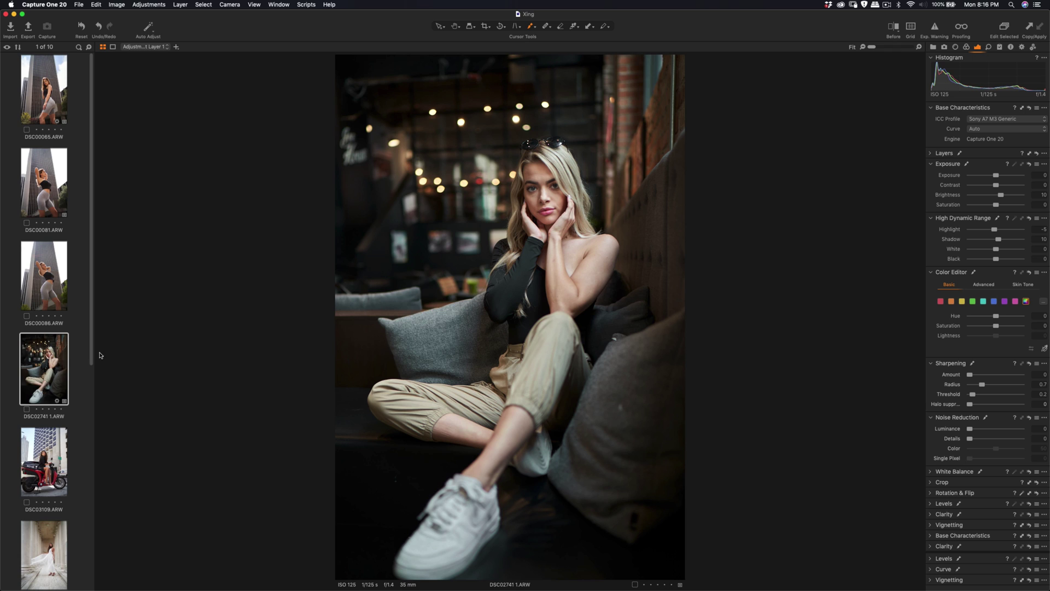
left_click(896, 30)
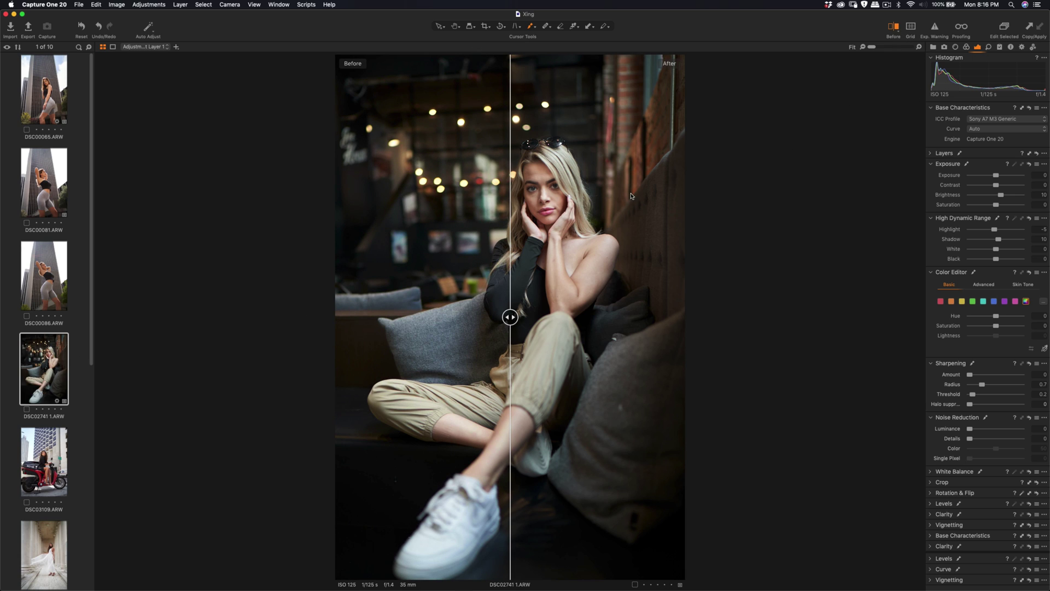
left_click_drag(512, 313, 487, 317)
scroll(542, 213, "up", 3)
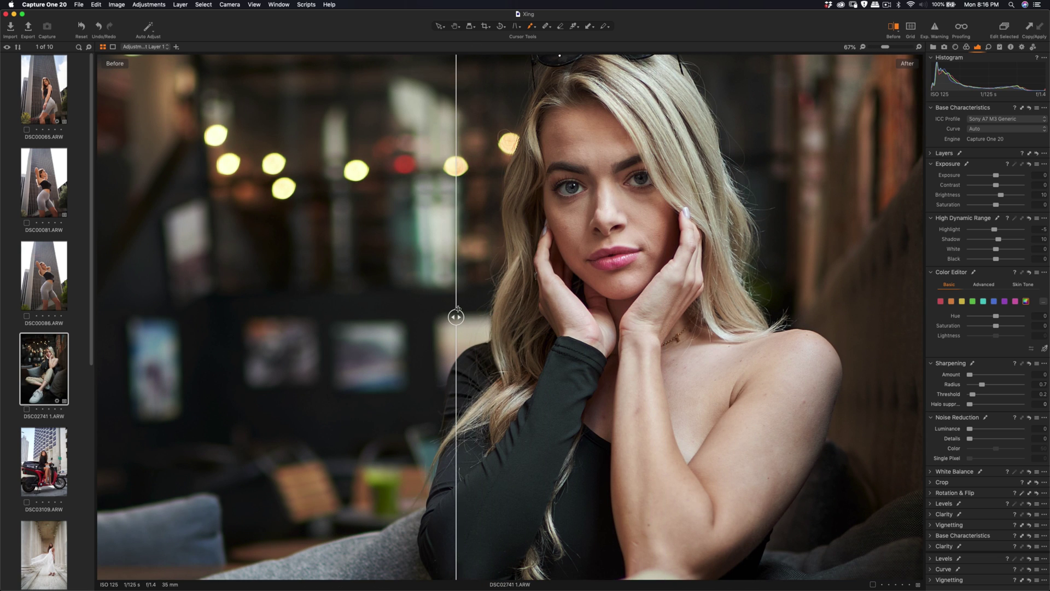
scroll(459, 309, "down", 2)
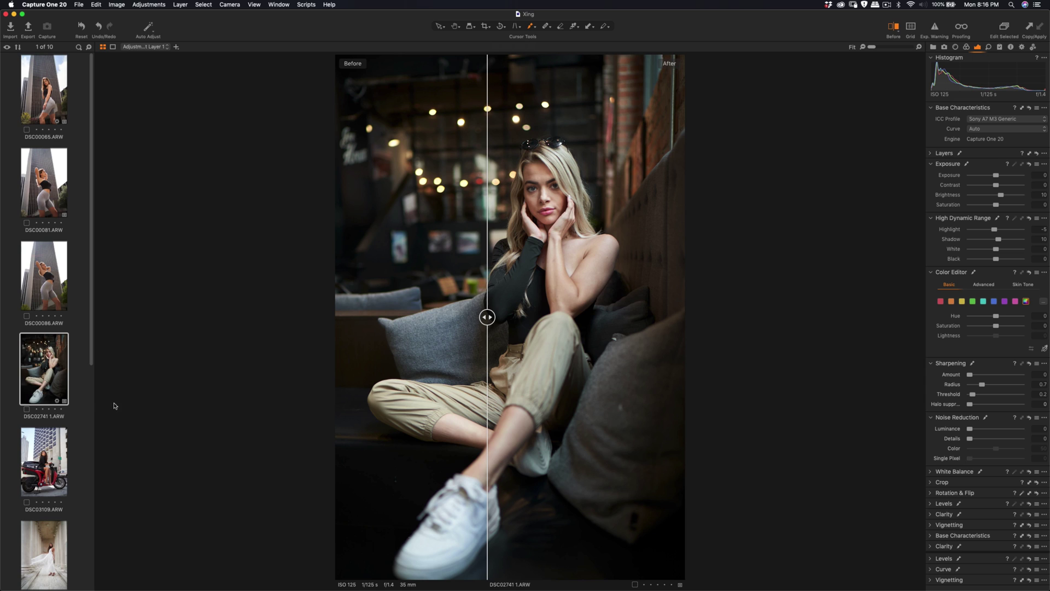
scroll(47, 420, "down", 2)
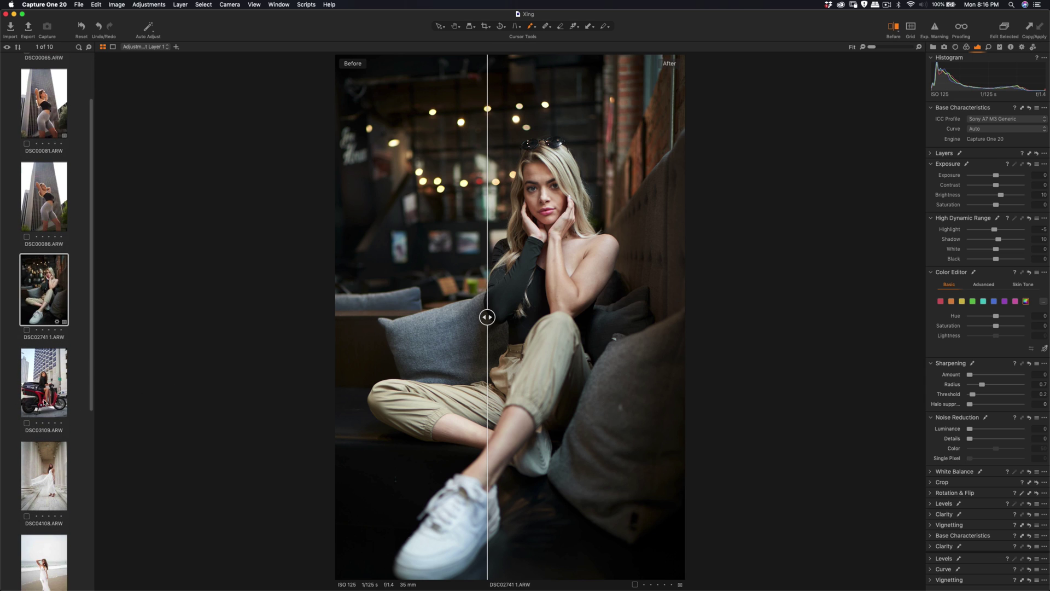
left_click(46, 404)
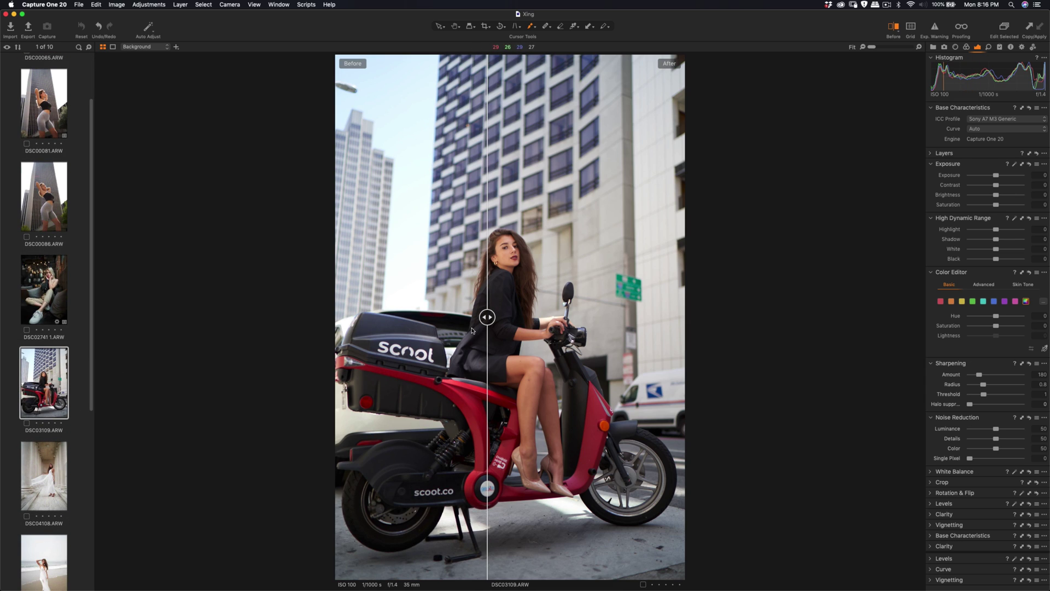
End the before/after view and lower Luminance noise reduction from 50.
left_click_drag(487, 317, 396, 331)
left_click(893, 28)
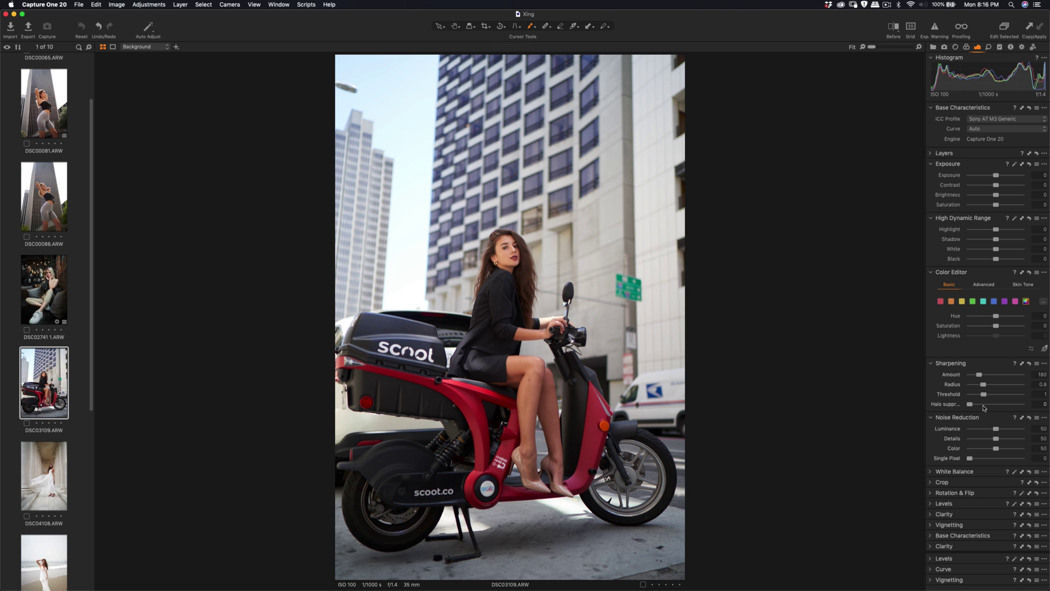
left_click_drag(996, 429, 978, 434)
scroll(509, 264, "up", 5)
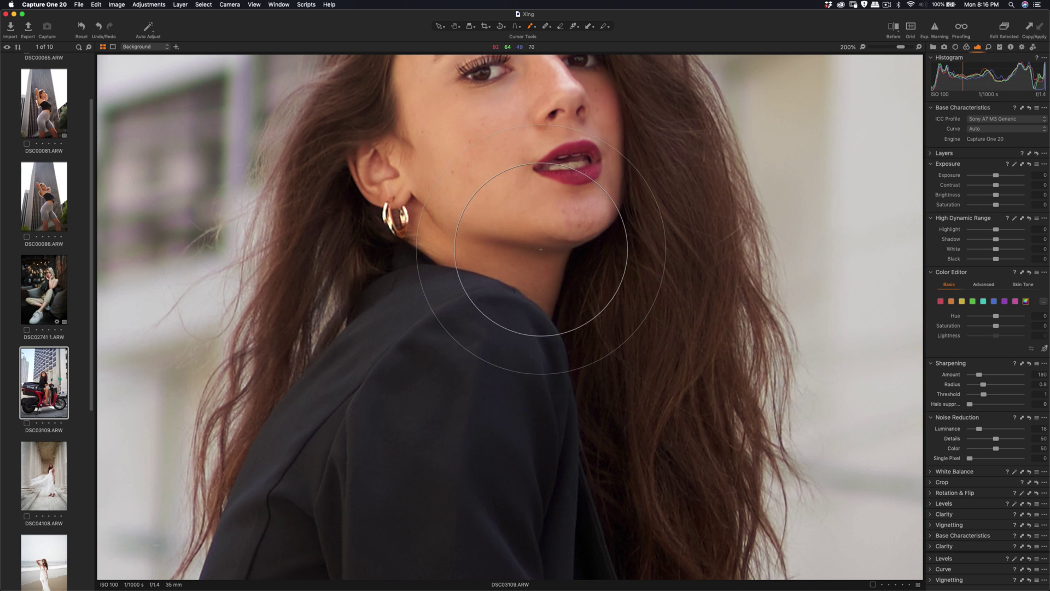
scroll(547, 262, "down", 5)
scroll(549, 224, "up", 3)
scroll(550, 224, "down", 2)
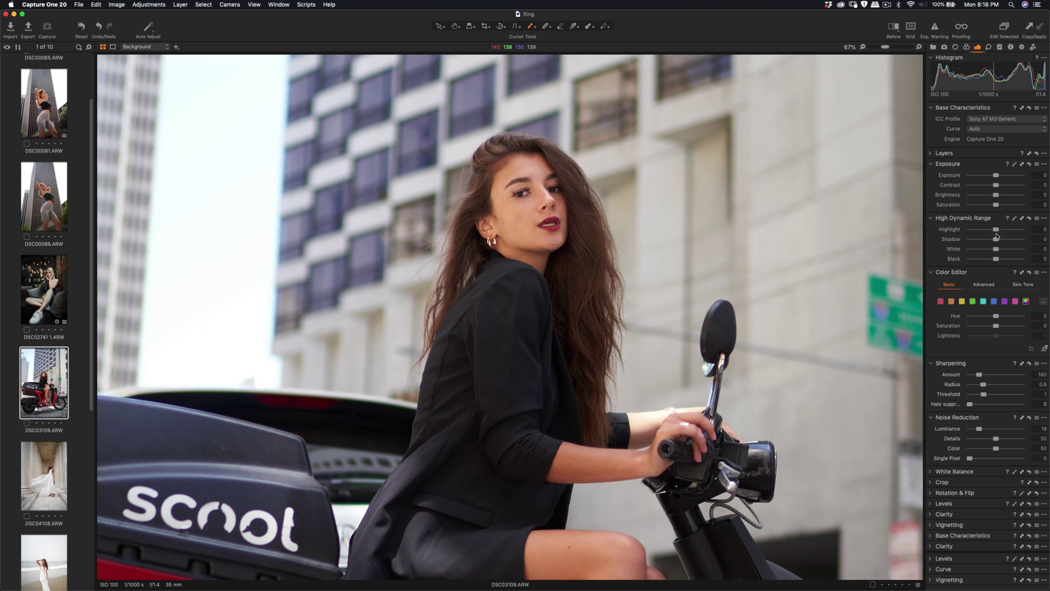
Set exposure to -0.14 and sharpening to Amount 339, Threshold 0.4, Radius 0.7.
left_click_drag(996, 176, 994, 199)
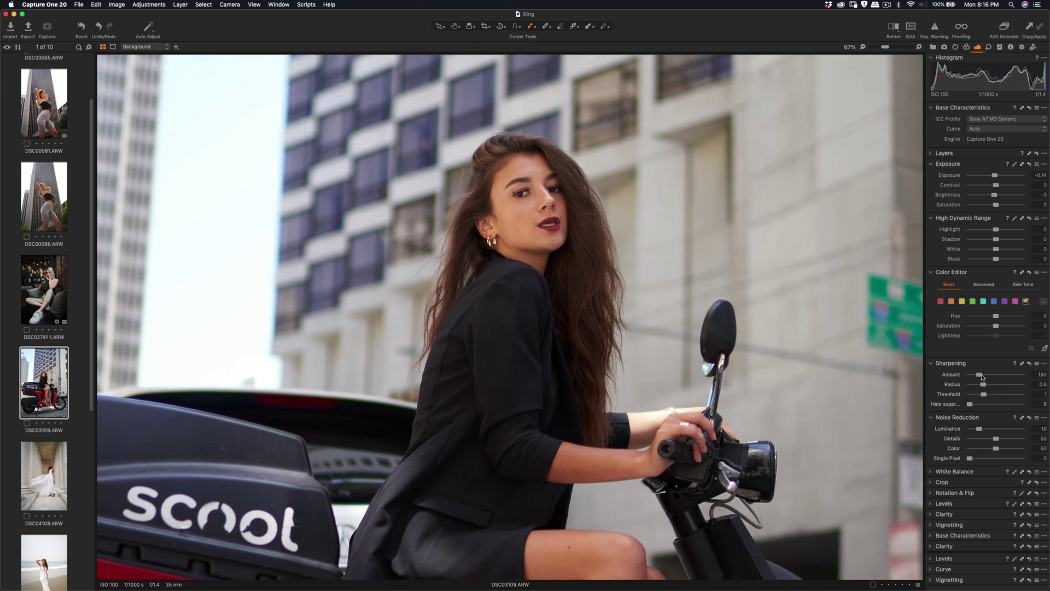
left_click_drag(982, 377, 988, 376)
left_click_drag(986, 375, 990, 376)
left_click_drag(983, 396, 978, 429)
mouse_move(981, 388)
left_mouse_down()
mouse_move(1011, 386)
mouse_move(995, 388)
left_mouse_up()
Bring up the Color Editor's Basic colour ranges with the photo fitted in view.
key("super+0")
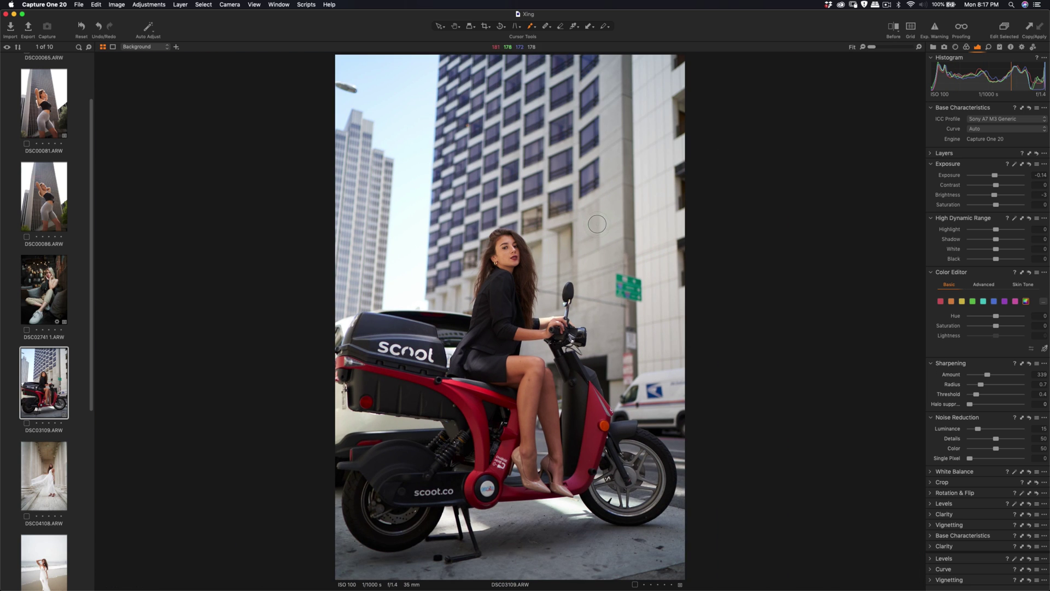
scroll(596, 233, "up", 5)
scroll(603, 241, "down", 3)
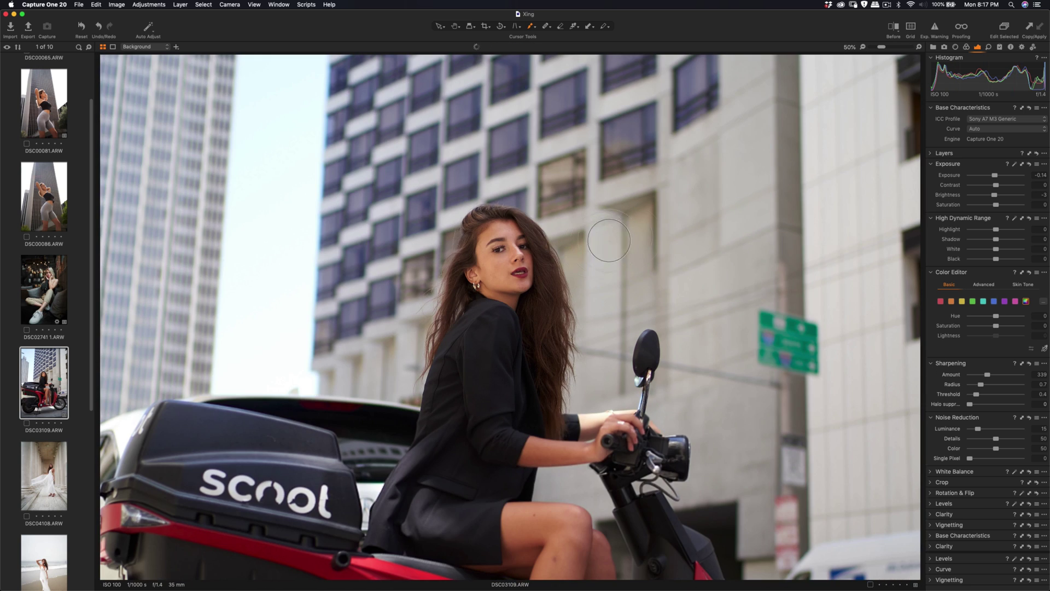
left_click(934, 154)
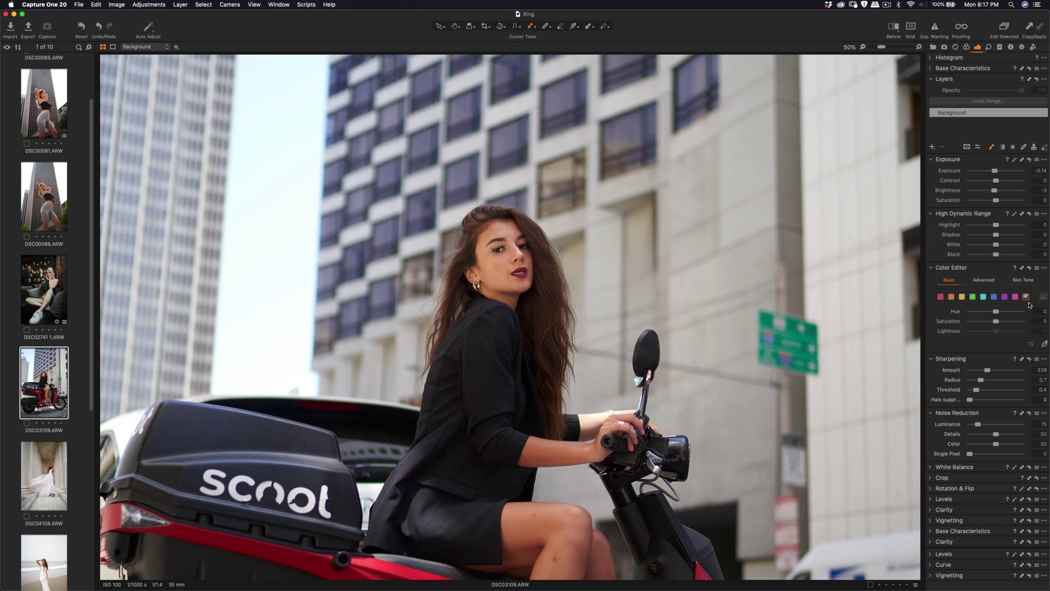
left_click(1016, 281)
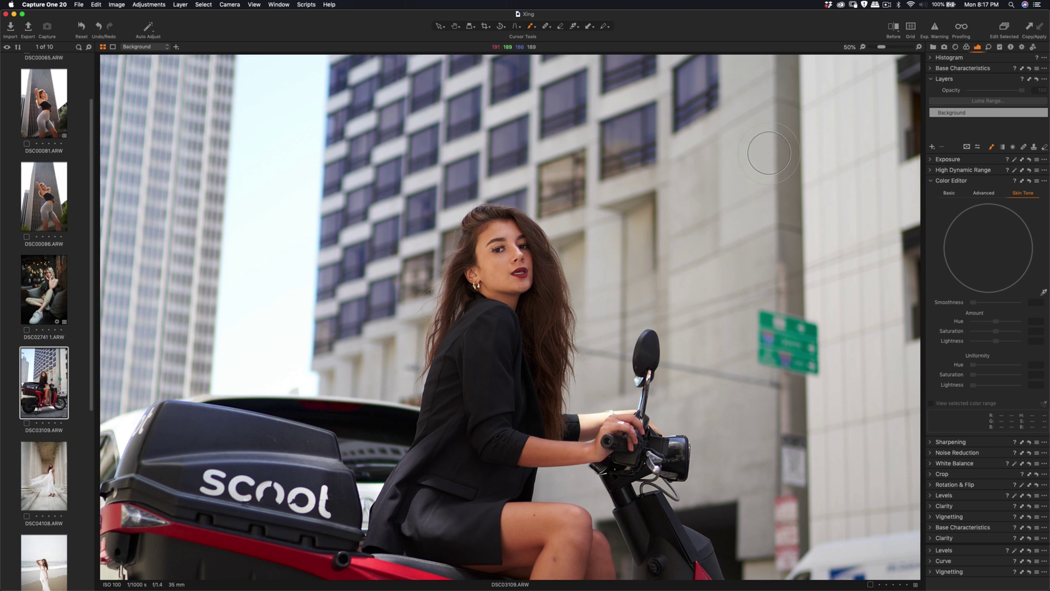
left_click(950, 193)
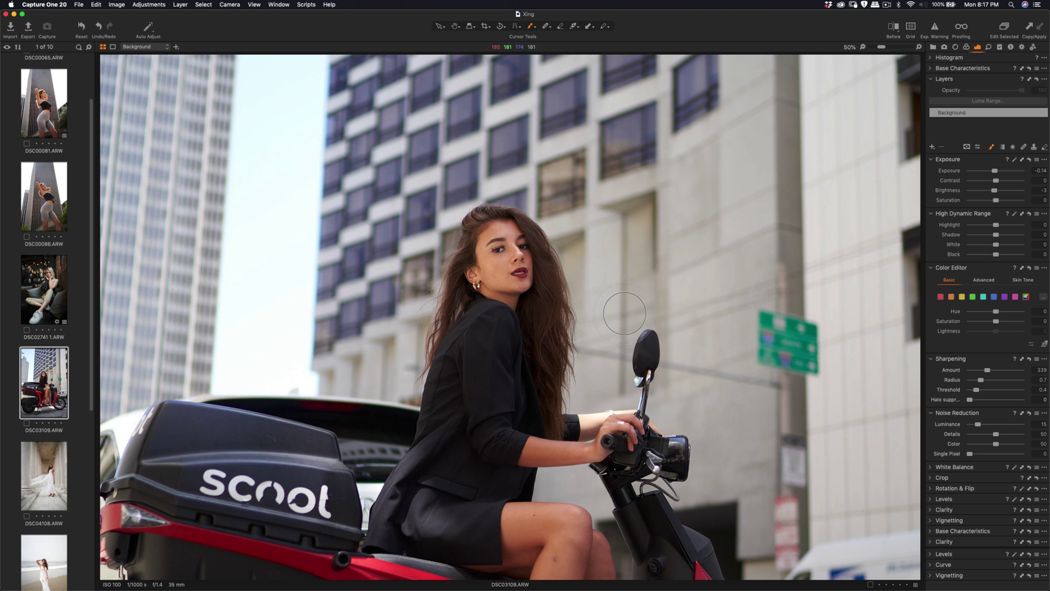
key("super+0")
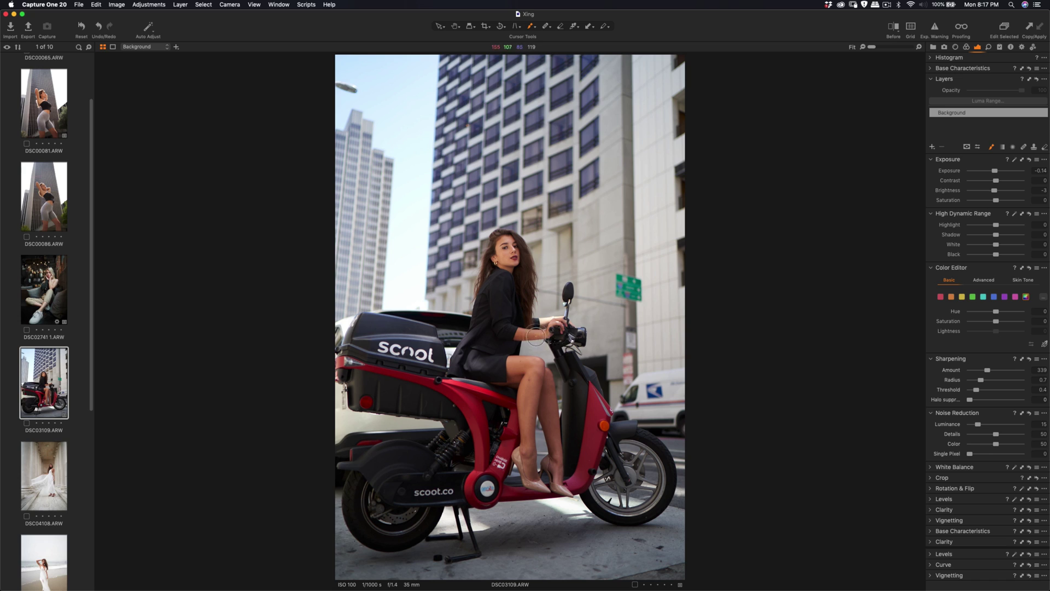
Shift the blue range to Hue -4, Saturation -34.7, Lightness -15.9.
left_click(994, 297)
mouse_move(996, 321)
left_mouse_down()
mouse_move(975, 322)
mouse_move(1003, 322)
mouse_move(984, 323)
mouse_move(997, 315)
left_mouse_up()
left_click_drag(998, 312, 987, 334)
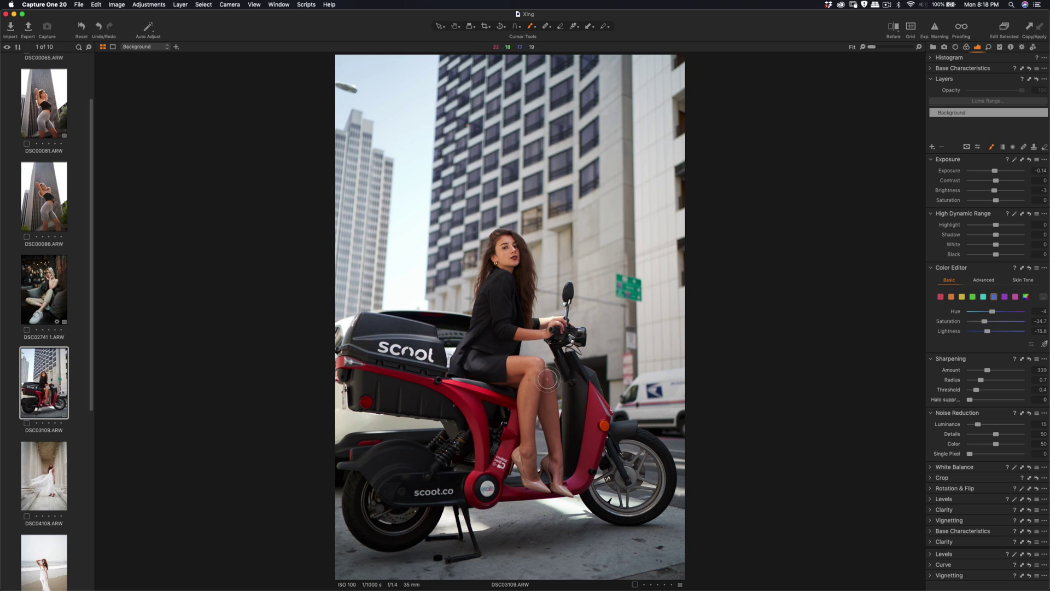
Zoom in, enlarge the Heal brush and heal the leg blemish from nearby clean skin.
scroll(530, 390, "up", 1)
scroll(530, 391, "up", 3)
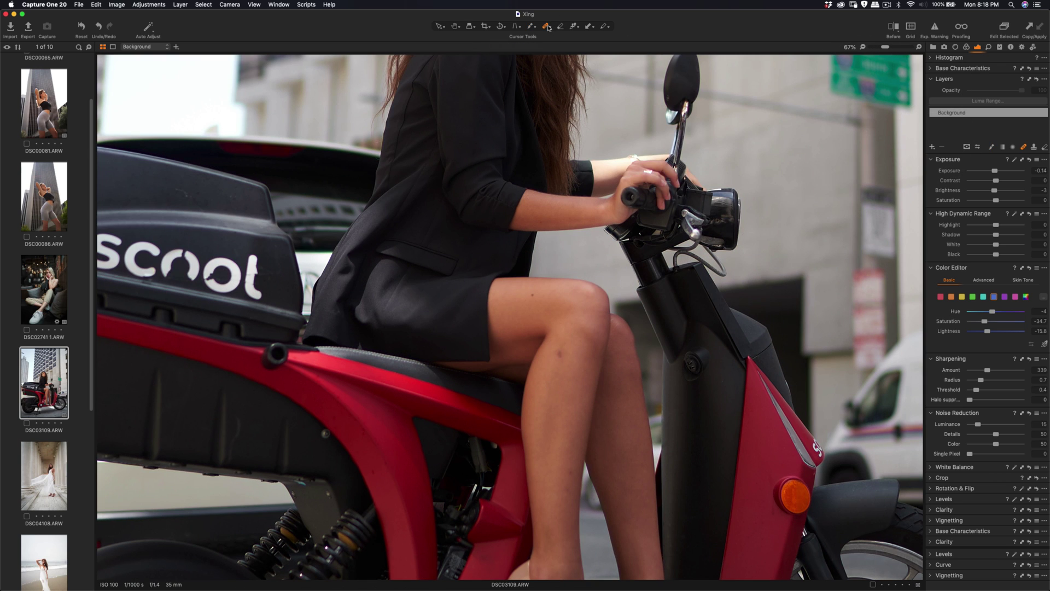
scroll(574, 379, "up", 2)
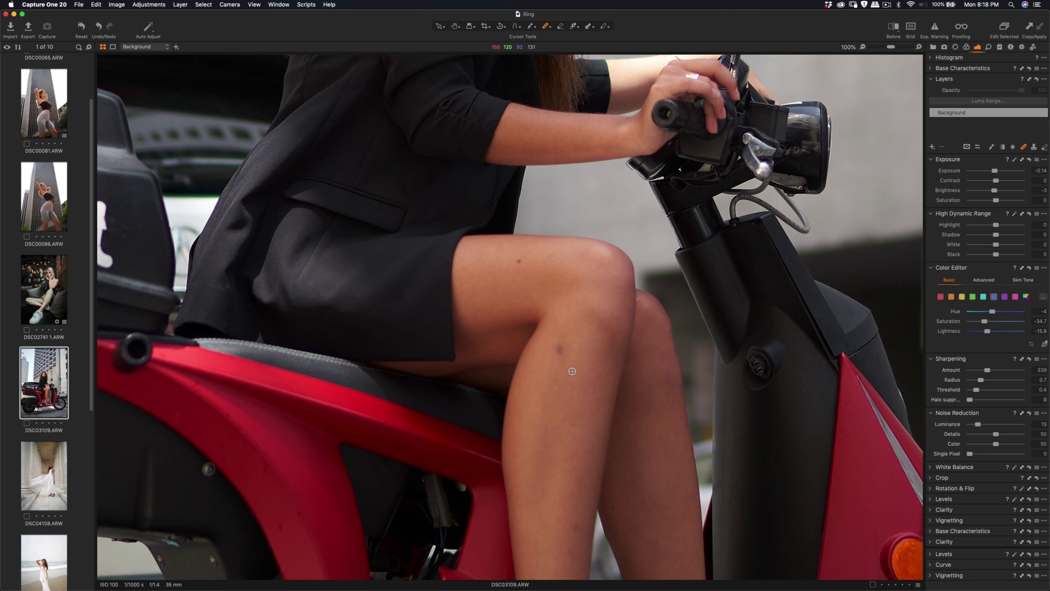
right_click(573, 368)
left_click(561, 351)
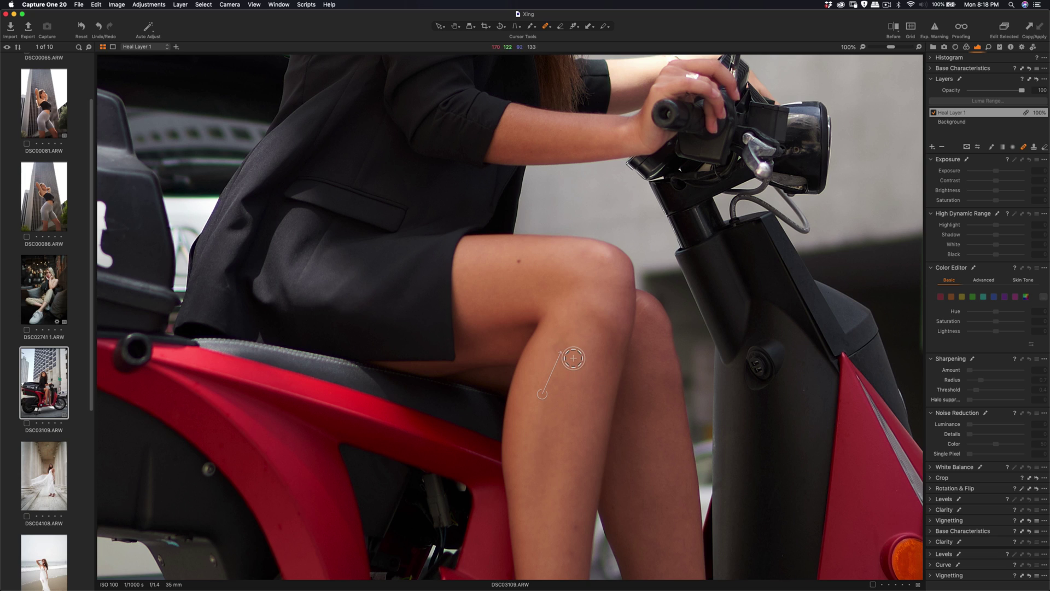
left_click_drag(542, 394, 554, 368)
key("m")
key("m")
Fit the scooter photo, compare it before/after with the divider, then open DSC04108.
left_click(519, 153)
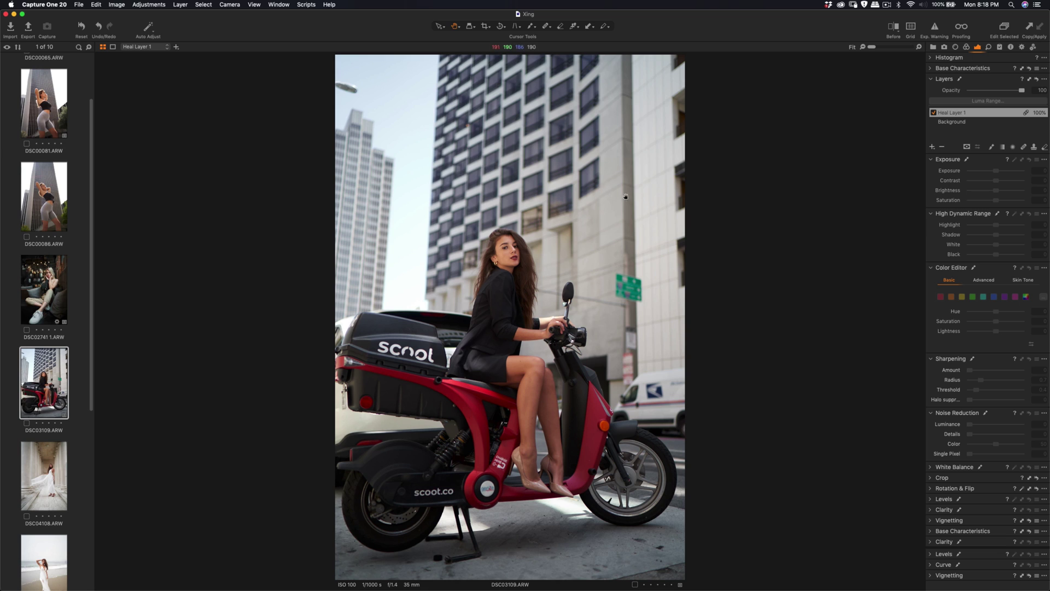
left_click(898, 31)
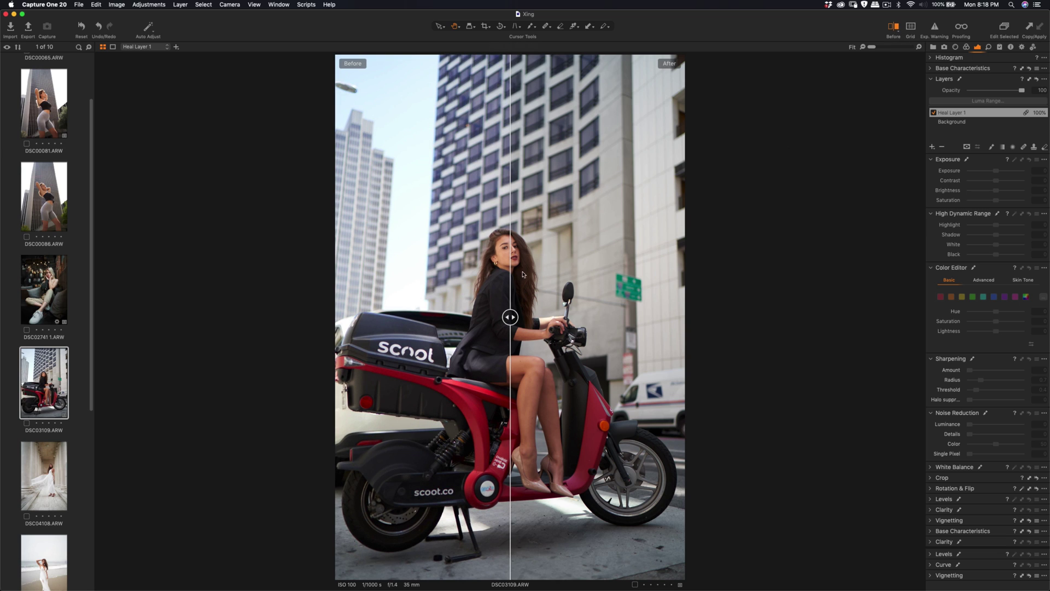
left_click_drag(510, 317, 300, 316)
scroll(514, 246, "up", 3)
scroll(482, 295, "down", 3)
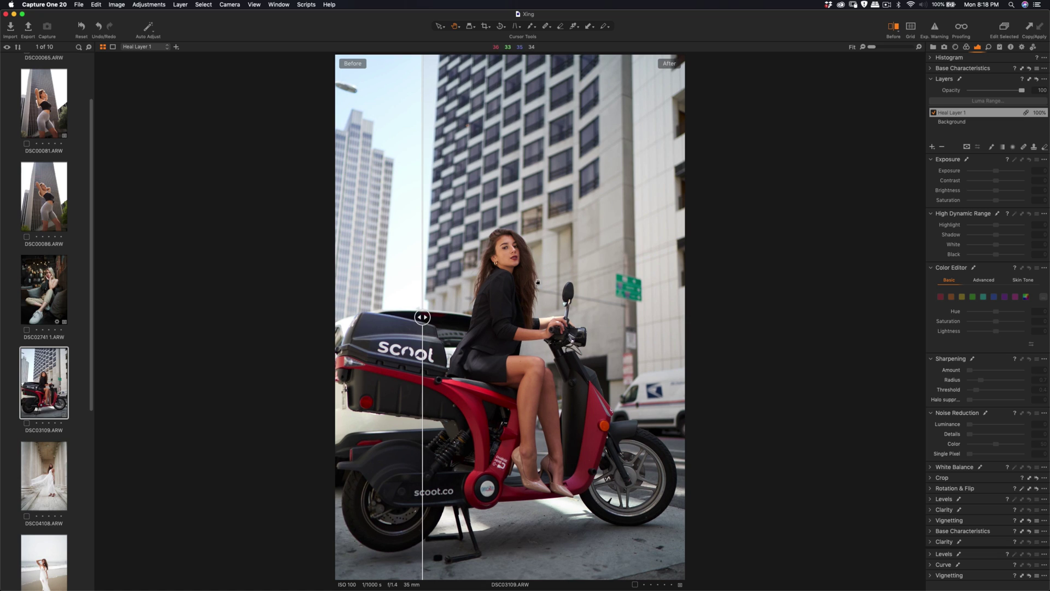
left_click(894, 27)
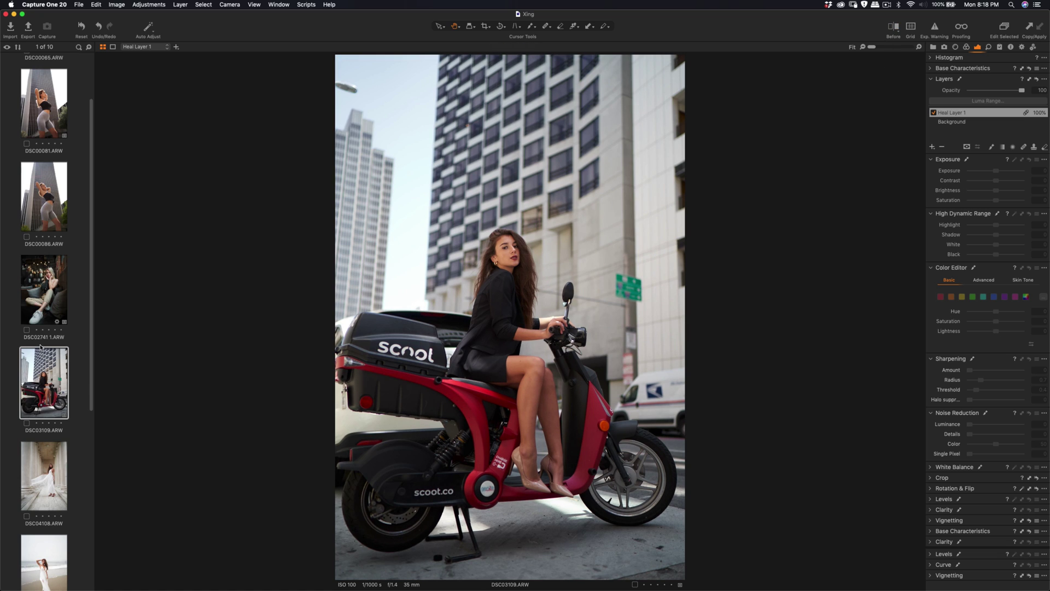
scroll(41, 350, "down", 5)
left_click(47, 360)
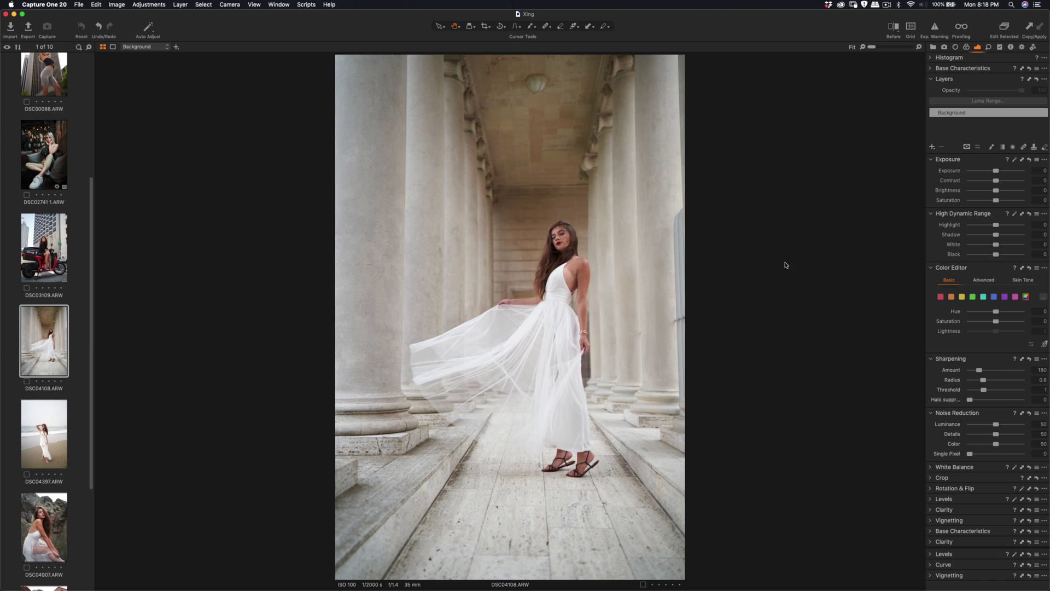
Desaturate the yellows and select the blue range in the Color Editor Basic tab.
left_click(963, 296)
mouse_move(996, 322)
left_mouse_down()
mouse_move(979, 325)
mouse_move(991, 315)
left_mouse_up()
left_click(994, 297)
Darken exposure to -0.06 and pull HDR Highlight down to -22.
mouse_move(997, 173)
left_mouse_down()
mouse_move(989, 192)
mouse_move(1002, 181)
mouse_move(995, 172)
left_mouse_up()
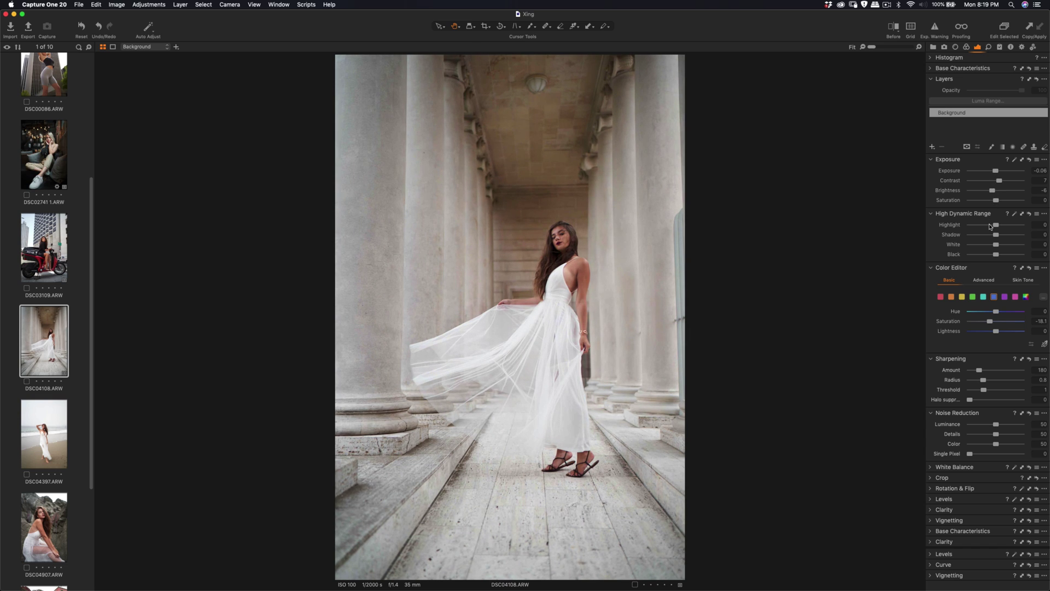
mouse_move(995, 225)
left_mouse_down()
mouse_move(974, 224)
mouse_move(989, 226)
left_mouse_up()
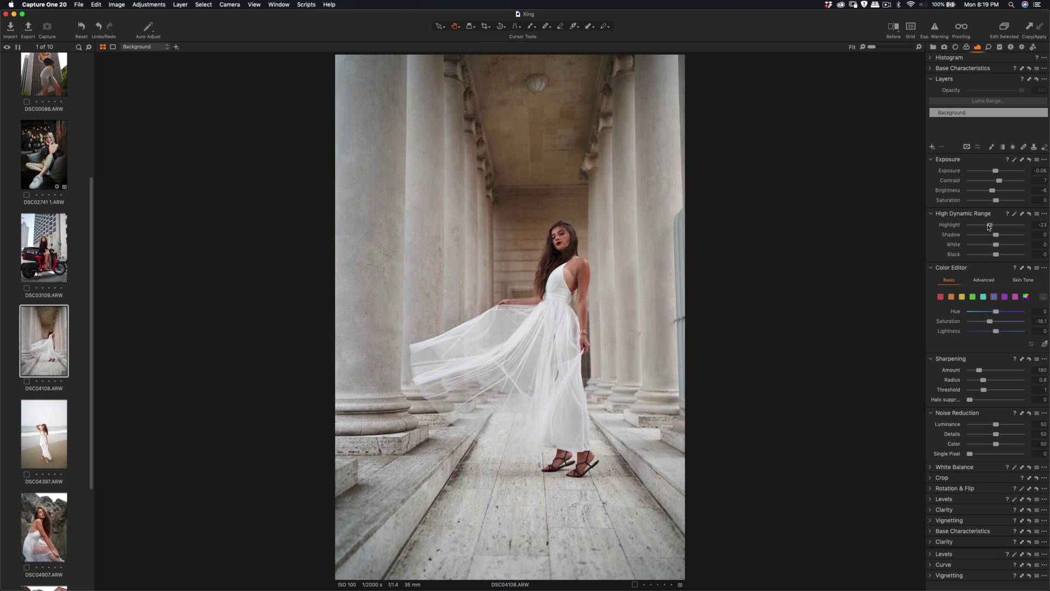
left_click_drag(989, 227, 990, 226)
On the face close-up, lower sharpening threshold to 0.3 and set luminance noise reduction to 22.
double_click(557, 243)
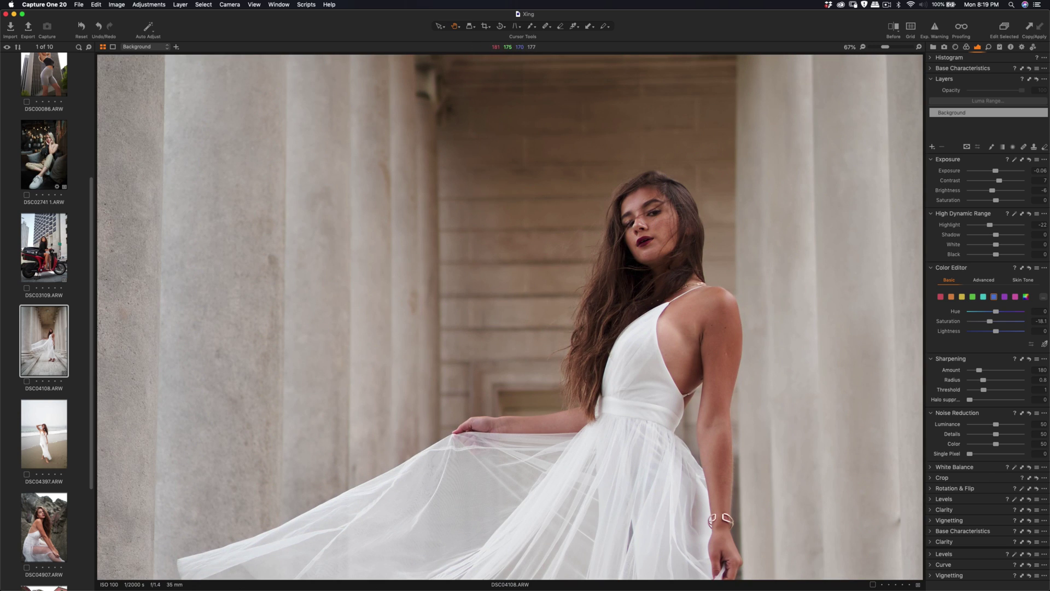
left_click_drag(984, 392, 978, 395)
mouse_move(997, 427)
left_mouse_down()
mouse_move(967, 428)
mouse_move(983, 431)
left_mouse_up()
Compare before and after at 100% on the face, then switch to beach photo DSC04397.
key("super+0")
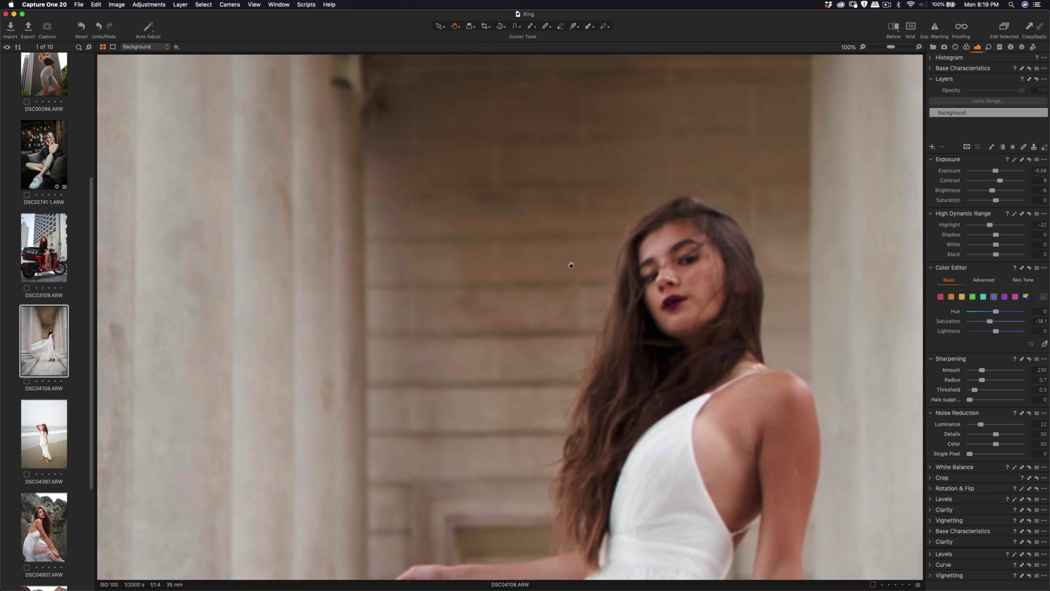
double_click(569, 264)
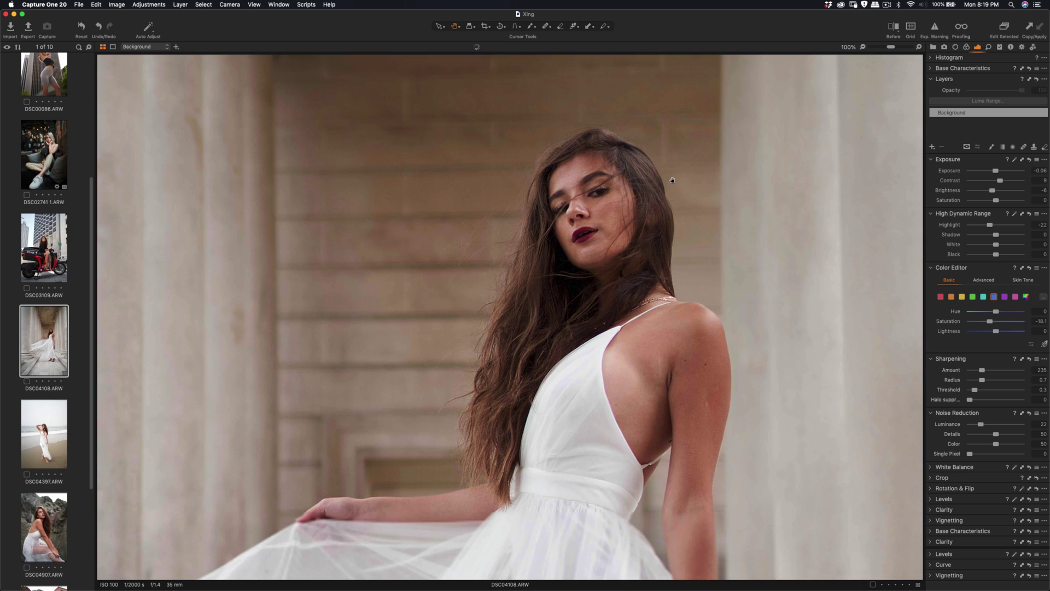
left_click(894, 28)
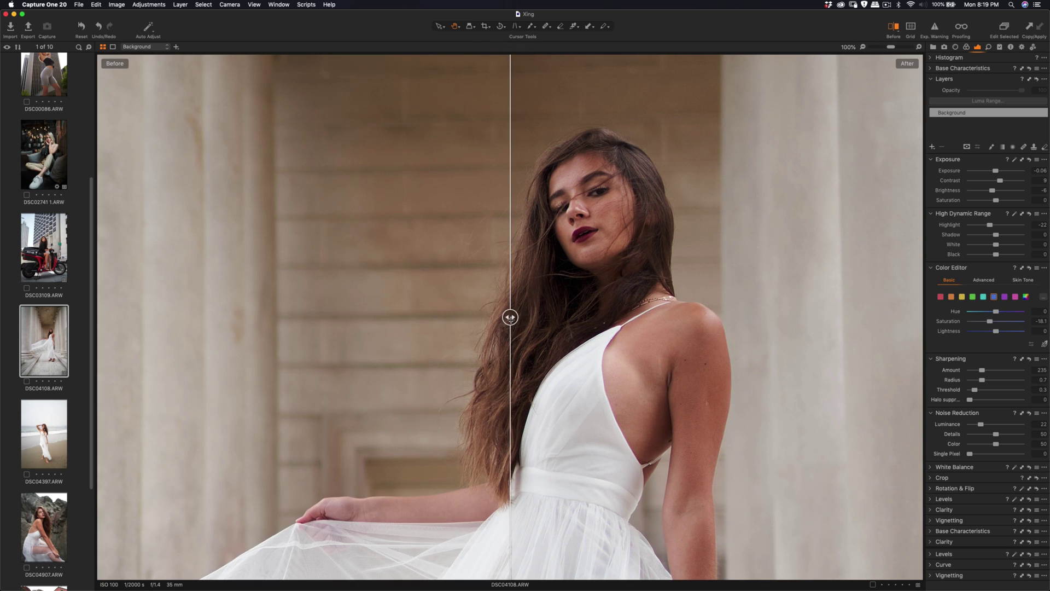
left_click_drag(509, 317, 302, 340)
key("super+0")
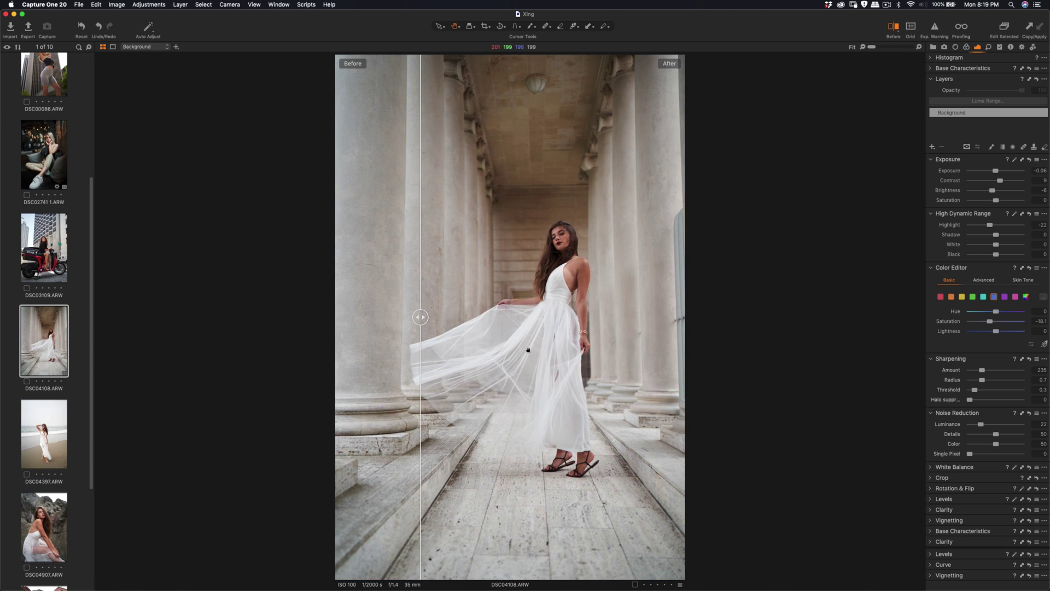
left_click_drag(418, 319, 327, 326)
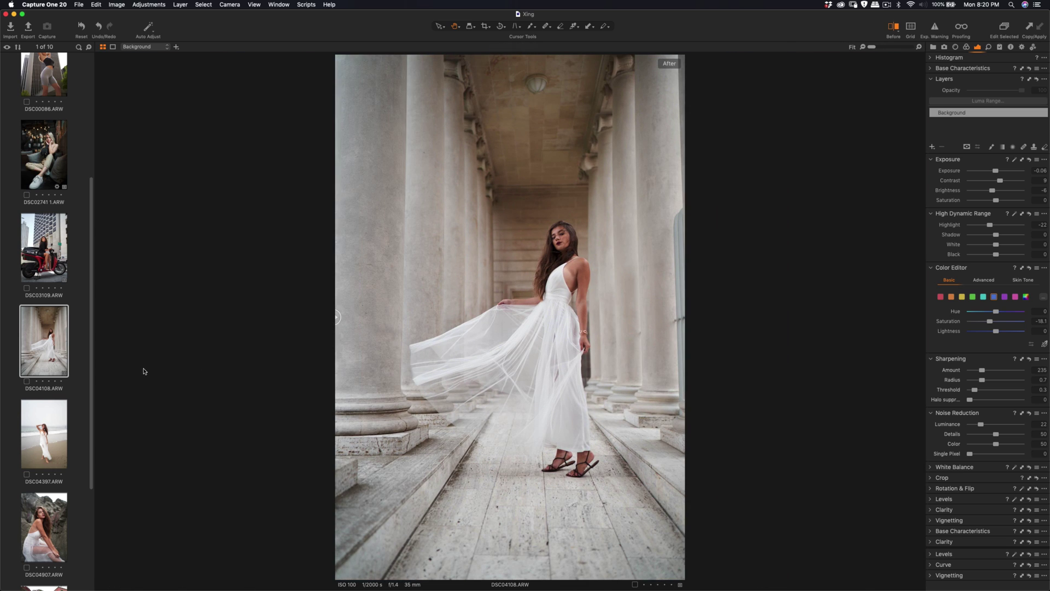
left_click(44, 434)
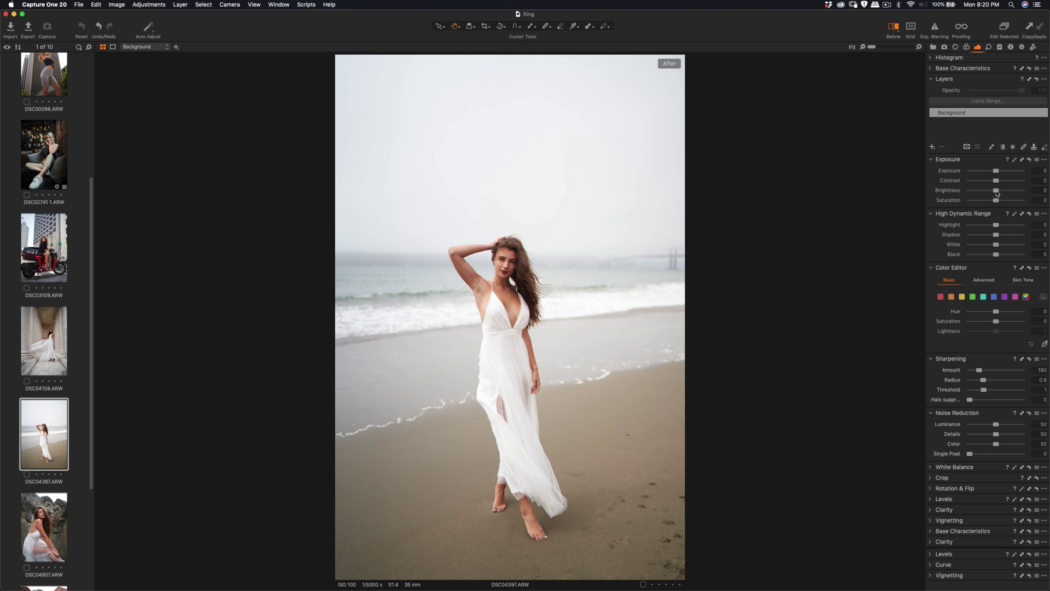
Recover the sky with highlights -35, then set contrast 8, brightness -15 and exposure -0.16.
left_click_drag(996, 227, 987, 230)
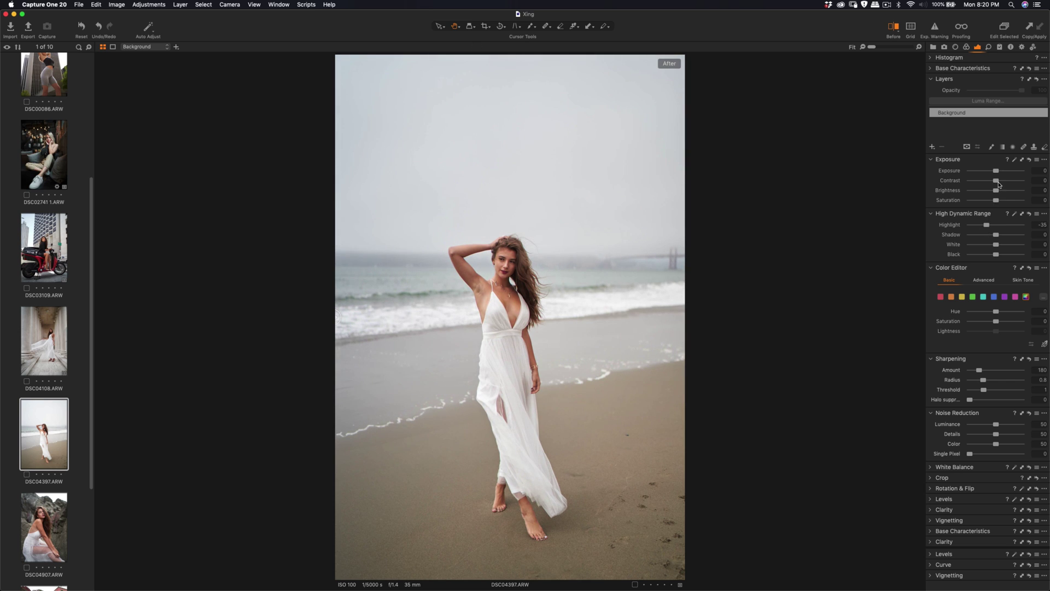
mouse_move(996, 181)
left_mouse_down()
mouse_move(1005, 184)
mouse_move(994, 171)
mouse_move(996, 193)
mouse_move(974, 192)
mouse_move(986, 193)
left_mouse_up()
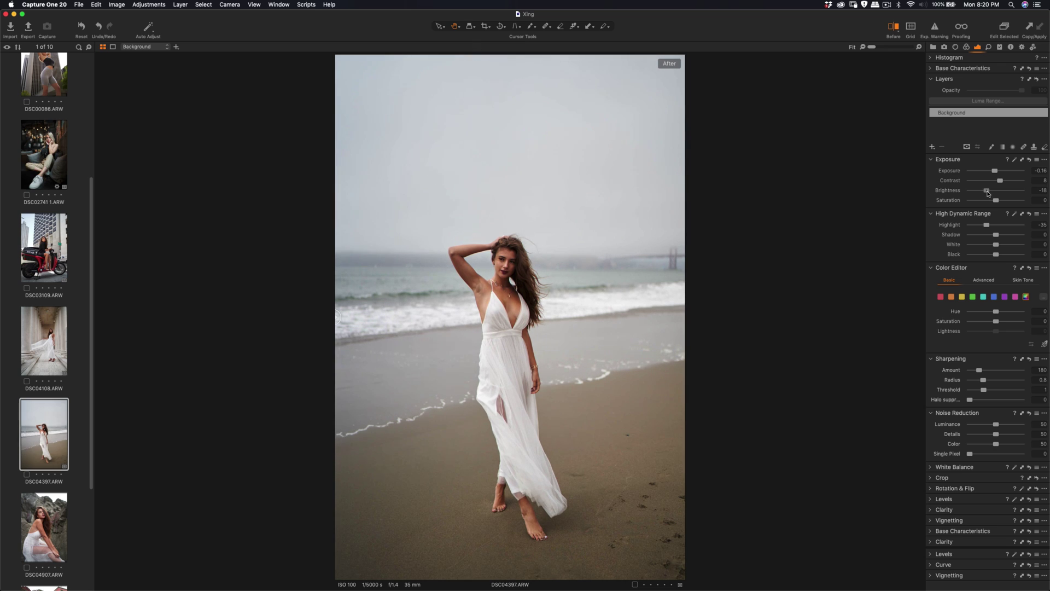
left_click_drag(989, 193, 990, 193)
Add an empty Adjustment Layer 1 and paint its mask over the model's face.
left_click(933, 148)
left_click(963, 152)
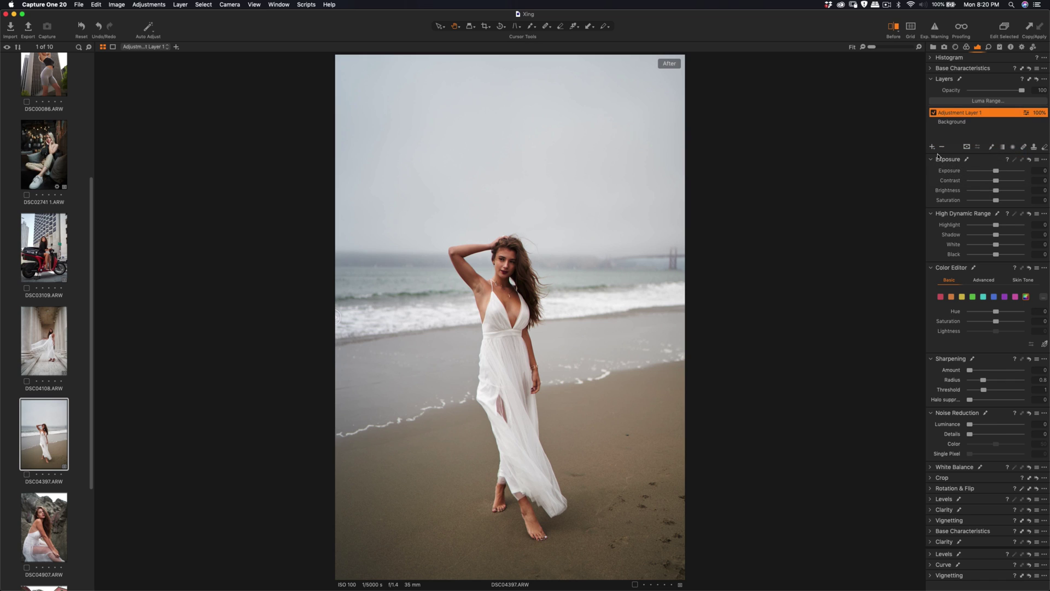
double_click(964, 112)
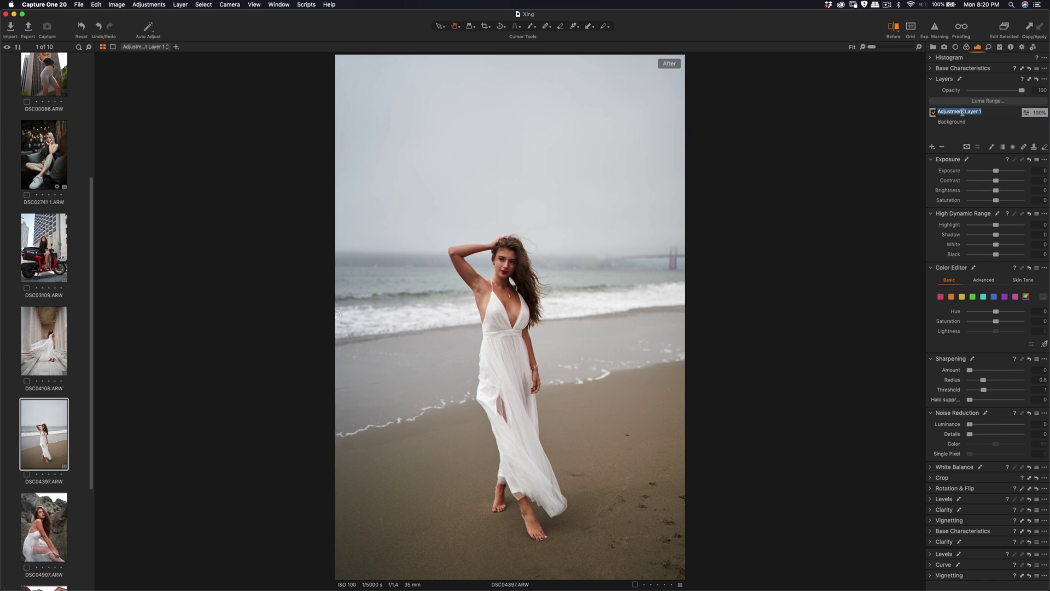
key("Return")
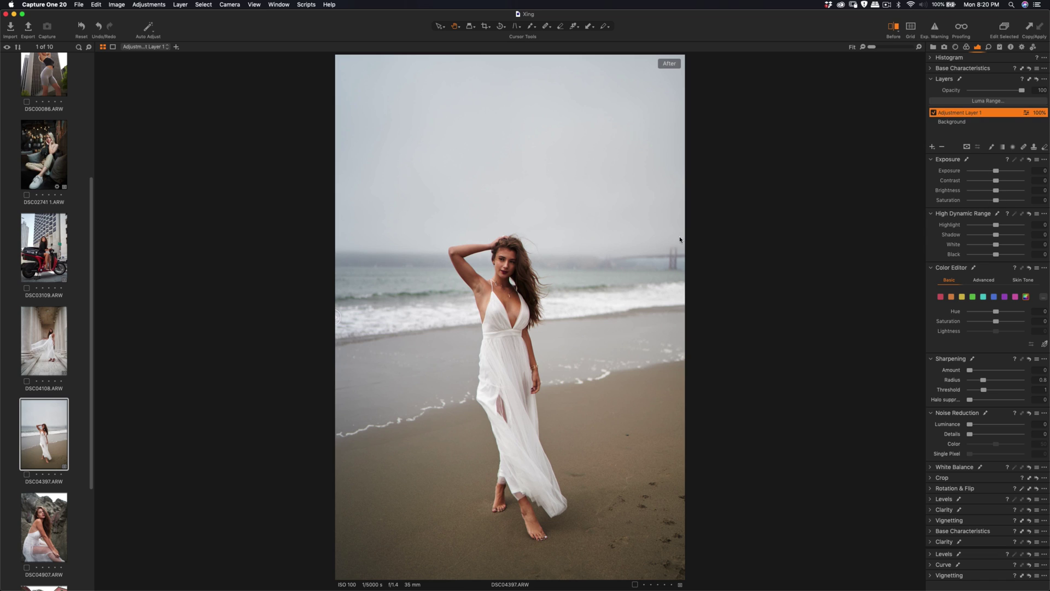
left_click(532, 27)
mouse_move(508, 271)
left_mouse_down()
mouse_move(512, 298)
mouse_move(510, 280)
mouse_move(498, 291)
mouse_move(514, 263)
mouse_move(531, 305)
left_mouse_up()
On the masked layer, set shadows 34, highlights -26, sharpening amount 143 with a smaller radius.
left_click_drag(997, 236, 1007, 236)
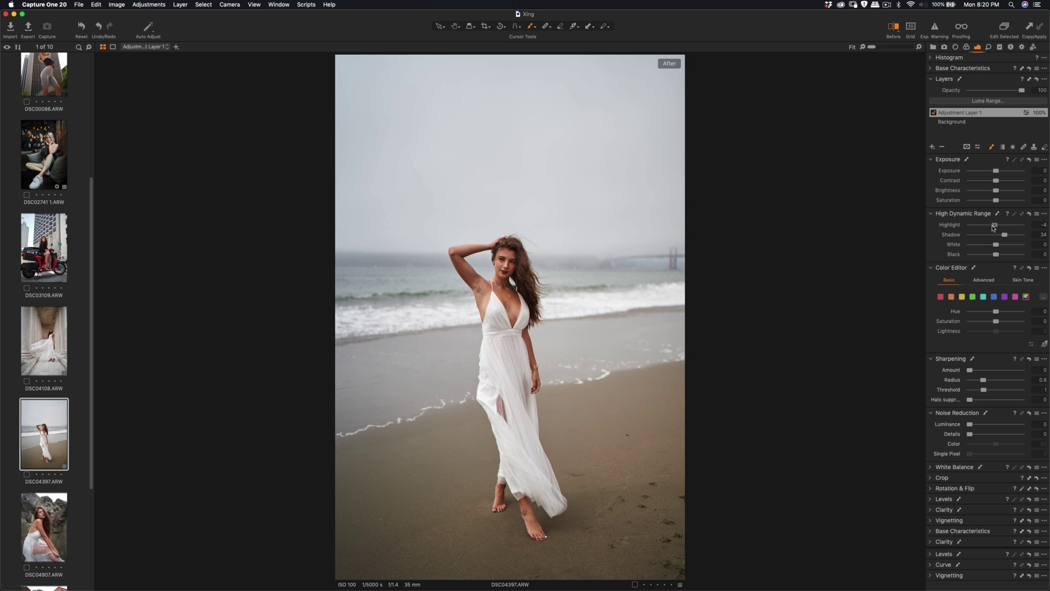
left_click_drag(994, 226, 986, 227)
left_click_drag(973, 373, 975, 374)
left_click_drag(984, 381, 979, 393)
mouse_move(977, 381)
left_mouse_down()
mouse_move(1005, 382)
mouse_move(973, 383)
left_mouse_up()
scroll(508, 266, "up", 3)
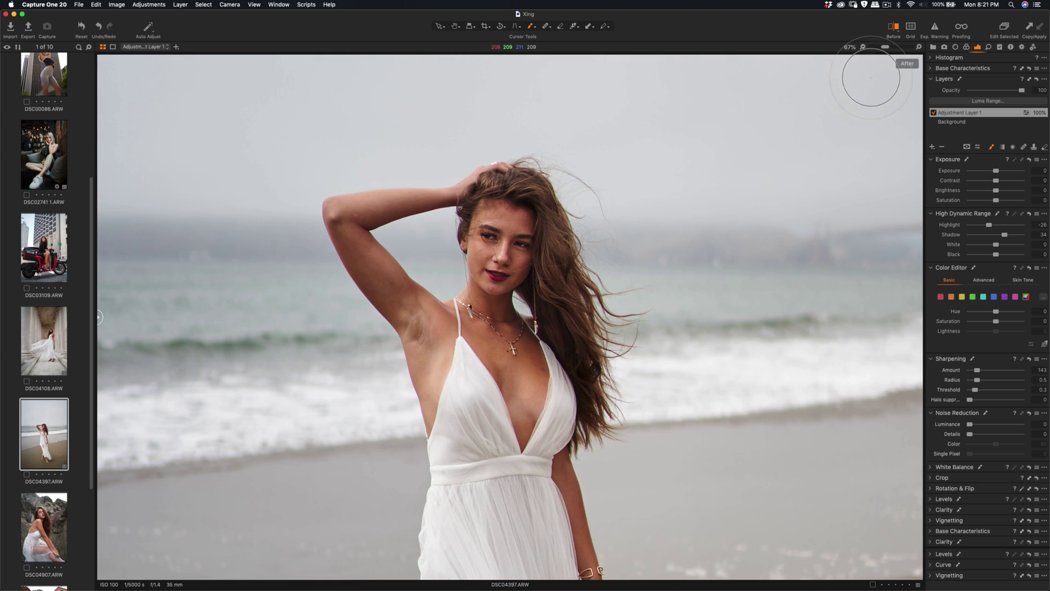
Sweep the before/after split across the face, then fit the photo in view.
left_click(891, 37)
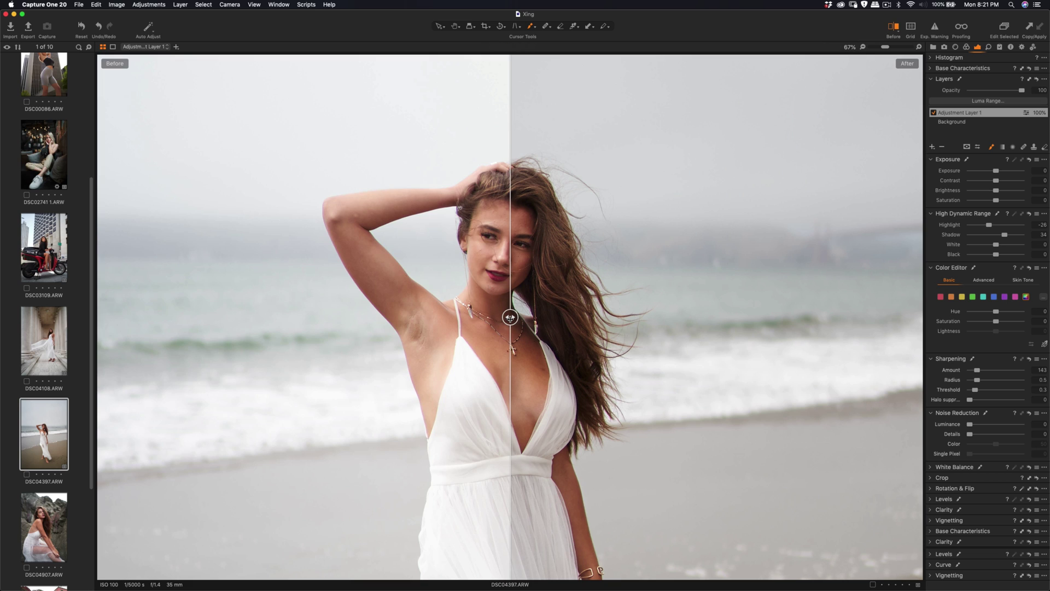
left_click_drag(510, 319, 286, 321)
key("super+0")
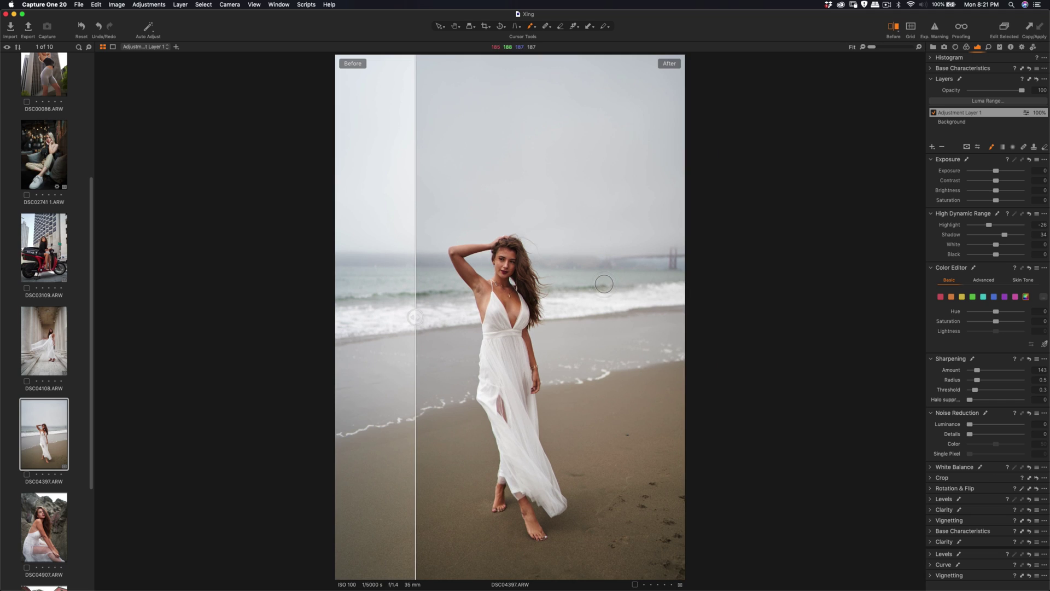
scroll(43, 405, "down", 3)
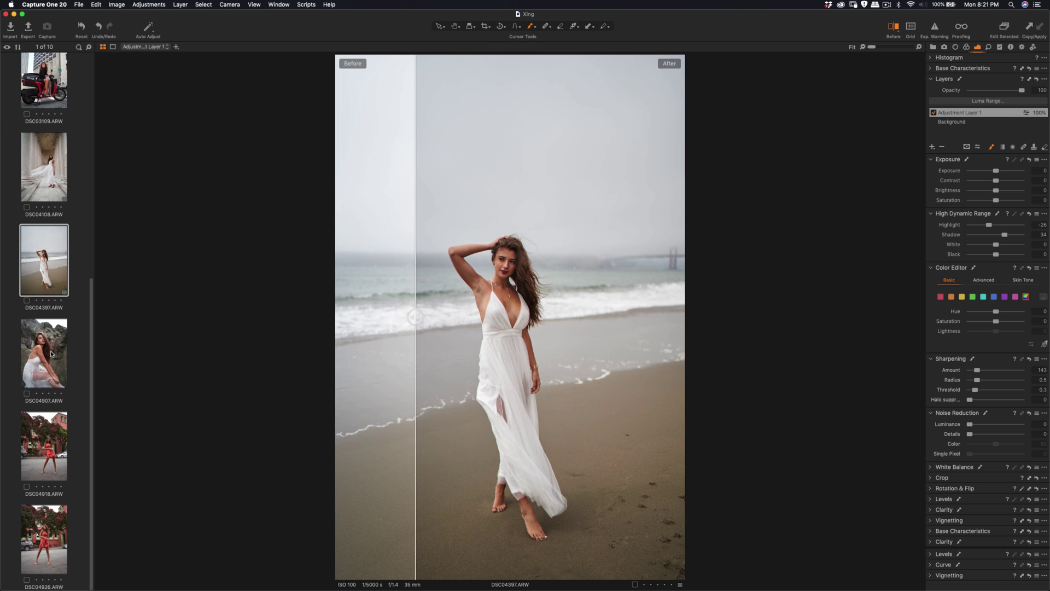
On DSC04907, set luminance ~19, threshold 0.4, brightness -20, exposure -0.17 and contrast 12.
left_click(51, 354)
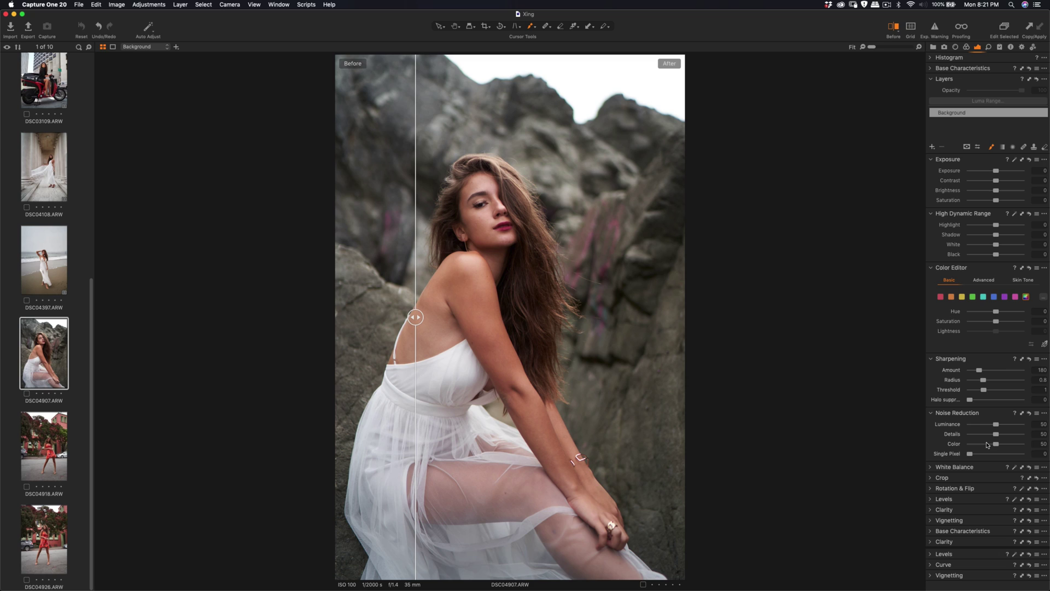
left_click_drag(998, 426, 981, 428)
left_click_drag(983, 390, 986, 373)
left_click_drag(993, 194, 986, 195)
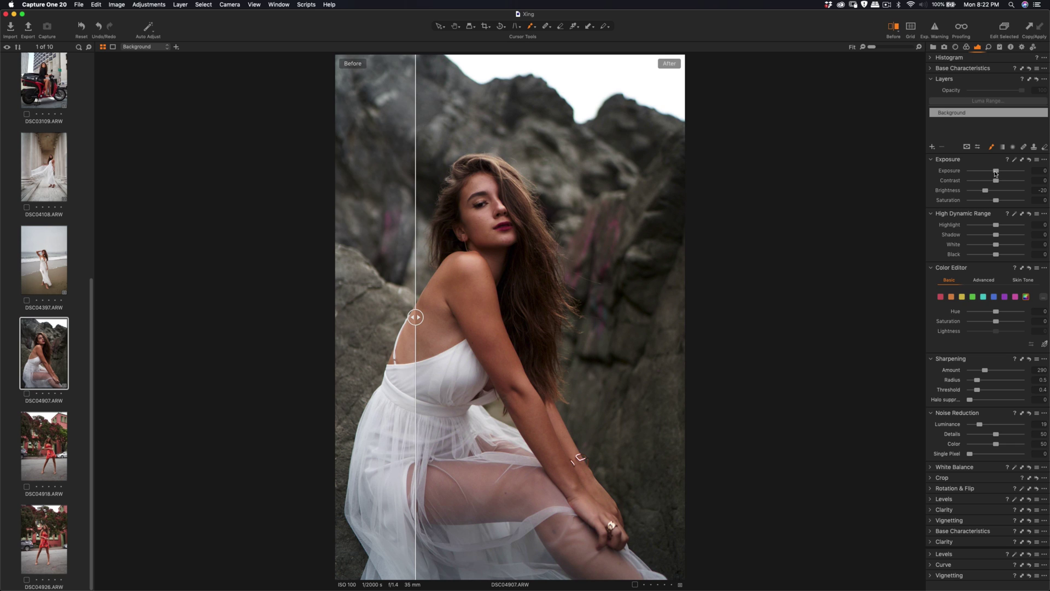
left_click_drag(996, 172, 995, 173)
left_click_drag(1003, 182, 997, 174)
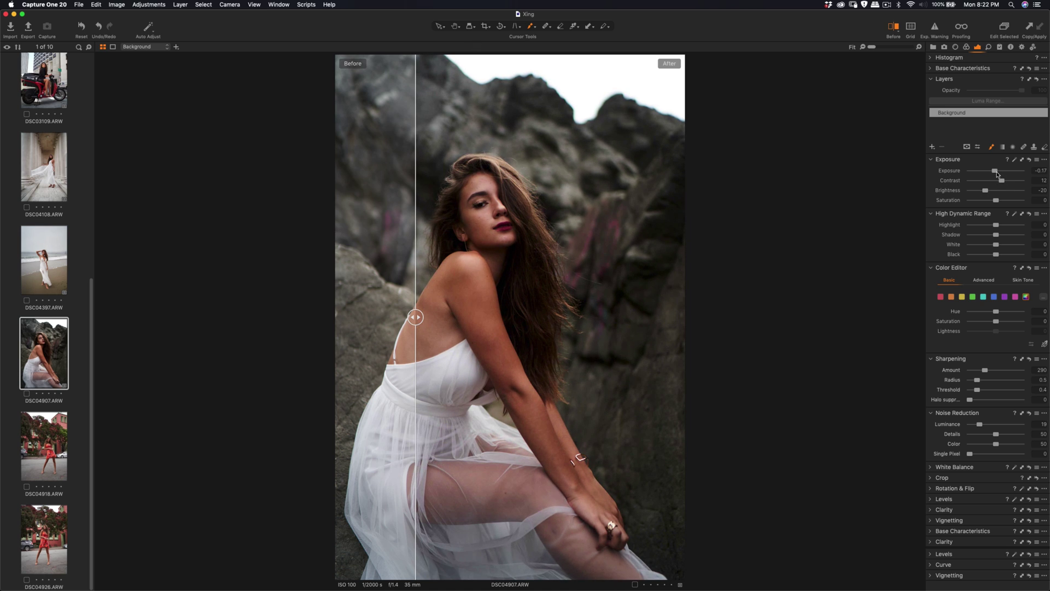
Compare the rock portrait's original and edited versions with the before/after divider.
mouse_move(415, 316)
left_mouse_down()
mouse_move(533, 316)
mouse_move(433, 317)
left_mouse_up()
scroll(470, 223, "up", 3)
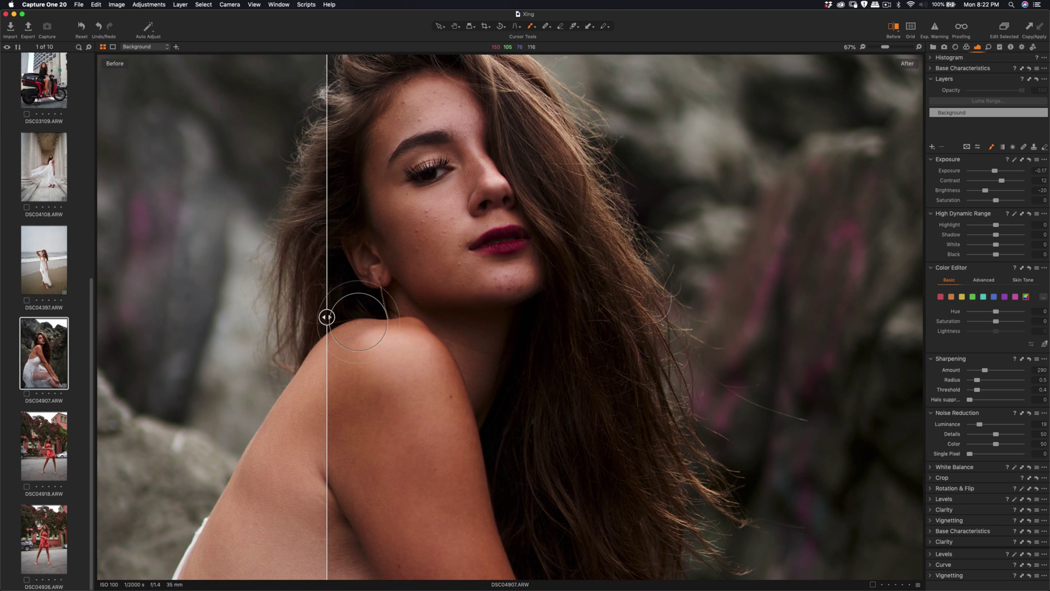
left_click_drag(326, 317, 244, 312)
scroll(416, 279, "down", 3)
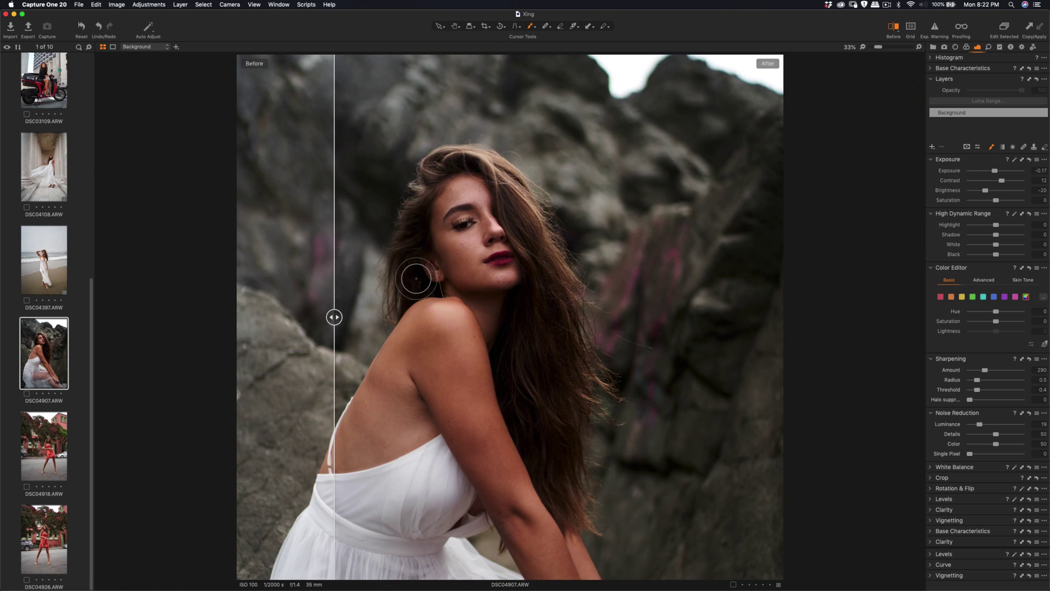
scroll(417, 278, "down", 1)
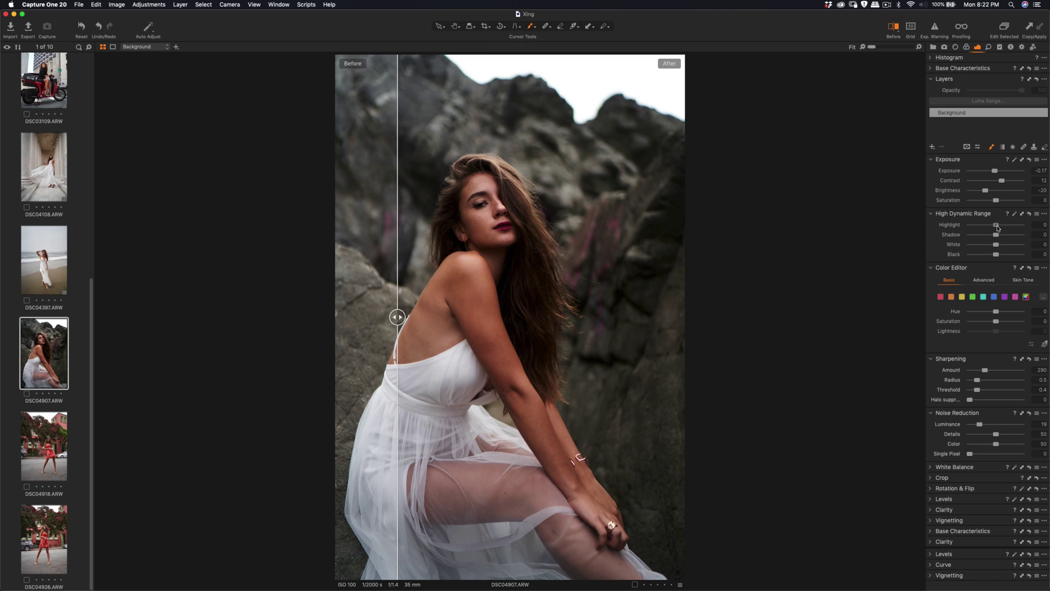
Pull highlights down to -16 to darken the sky and raise contrast to 14.
left_click_drag(996, 229, 992, 231)
left_click_drag(397, 316, 330, 329)
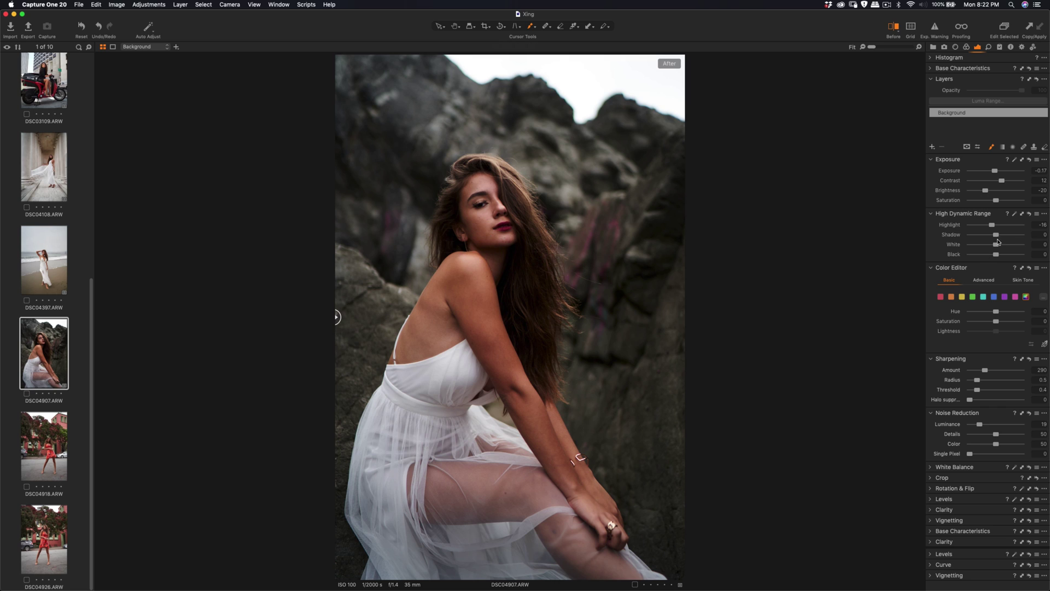
left_click_drag(1002, 182, 1003, 182)
Open DSC04918 zoomed to 25% and set the Heal Brush size.
left_click(45, 429)
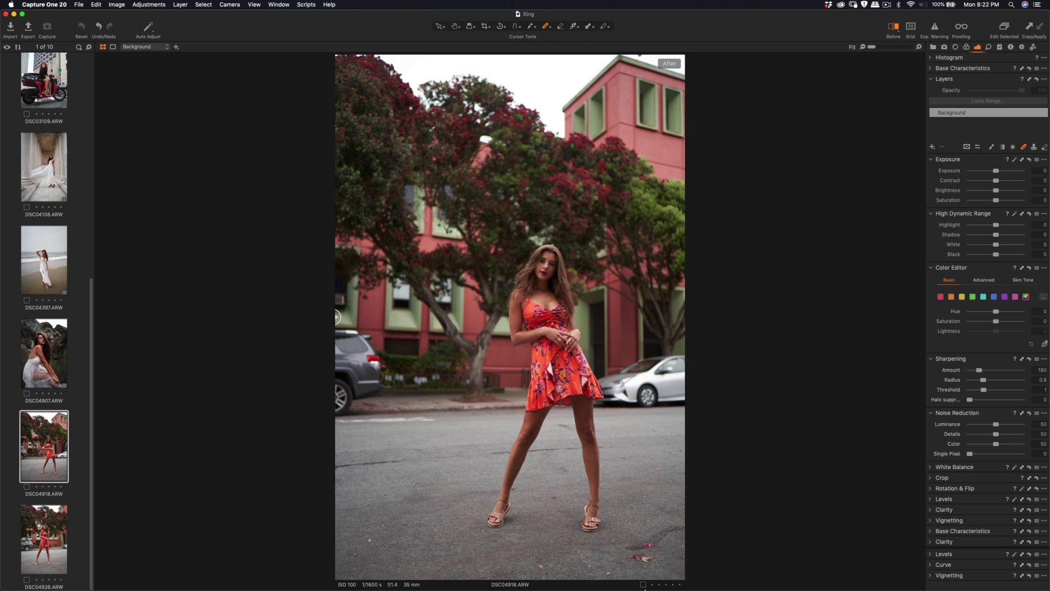
key("super+plus")
right_click(649, 562)
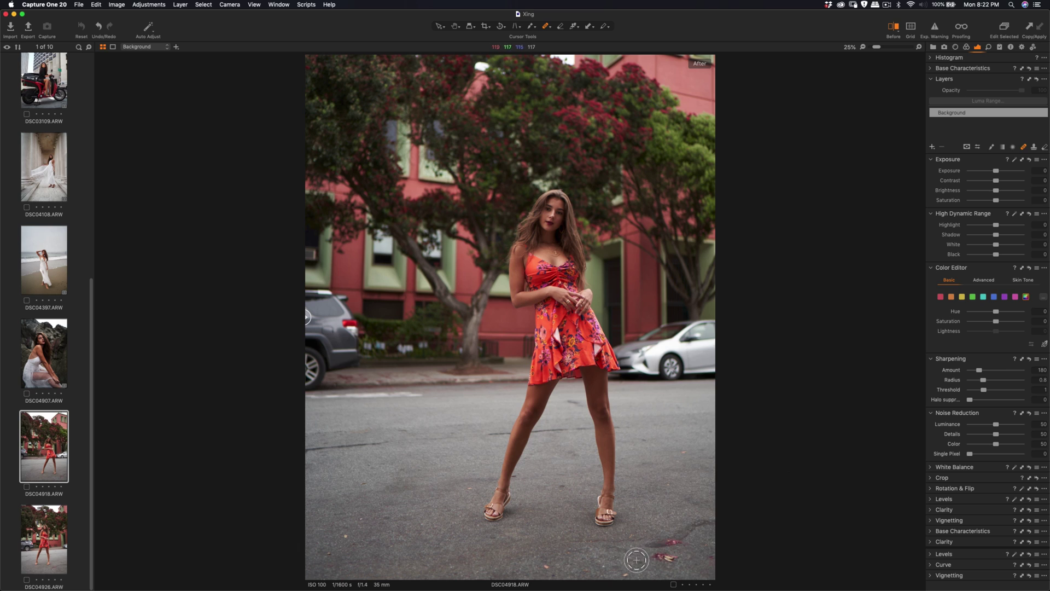
Heal five spots on the road around the model, then reselect the Background layer.
mouse_move(655, 554)
left_mouse_down()
mouse_move(670, 564)
mouse_move(659, 555)
mouse_move(681, 555)
mouse_move(694, 536)
mouse_move(685, 549)
left_mouse_up()
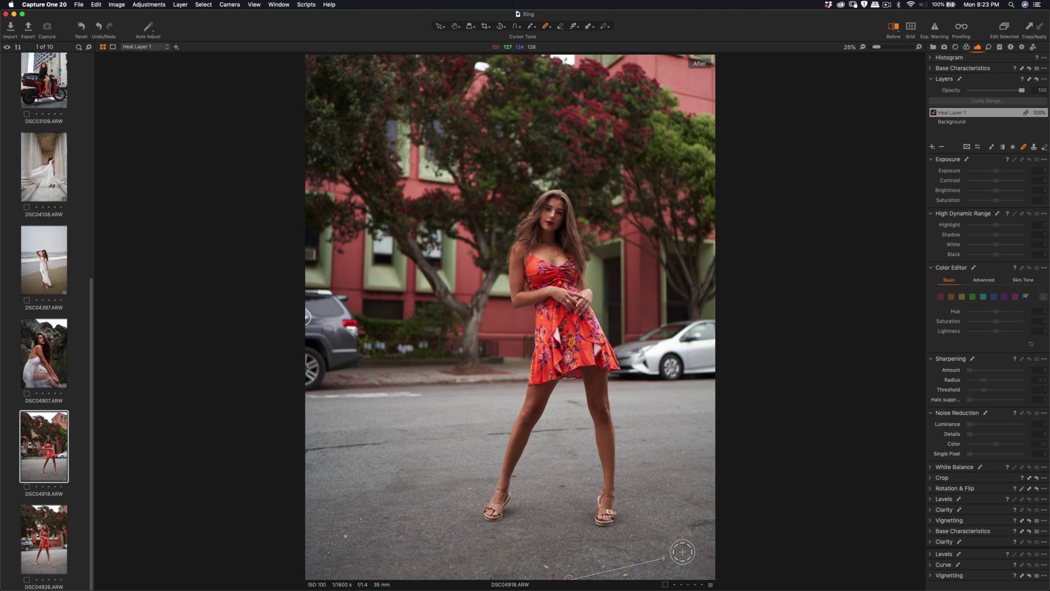
mouse_move(695, 538)
left_mouse_down()
mouse_move(729, 532)
mouse_move(706, 539)
mouse_move(718, 549)
left_mouse_up()
mouse_move(348, 535)
left_mouse_down()
mouse_move(395, 544)
mouse_move(372, 530)
mouse_move(379, 540)
mouse_move(331, 556)
left_mouse_up()
left_click(469, 490)
left_click(684, 452)
left_click(952, 123)
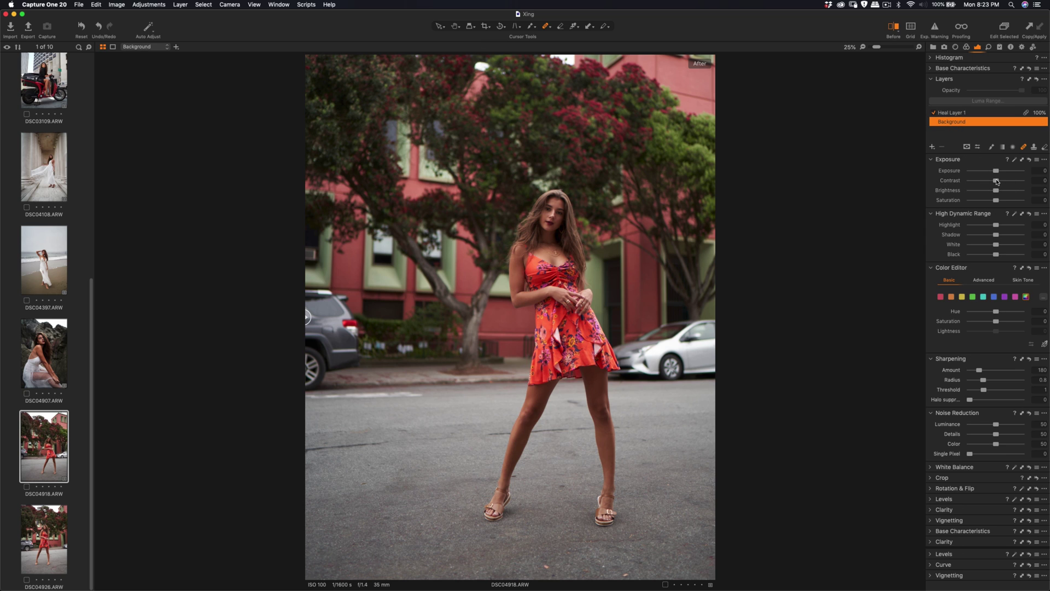
On the Background layer set exposure 0.08, contrast 6, brightness 12, highlights -27, sharpening 253.
left_click_drag(997, 182, 999, 171)
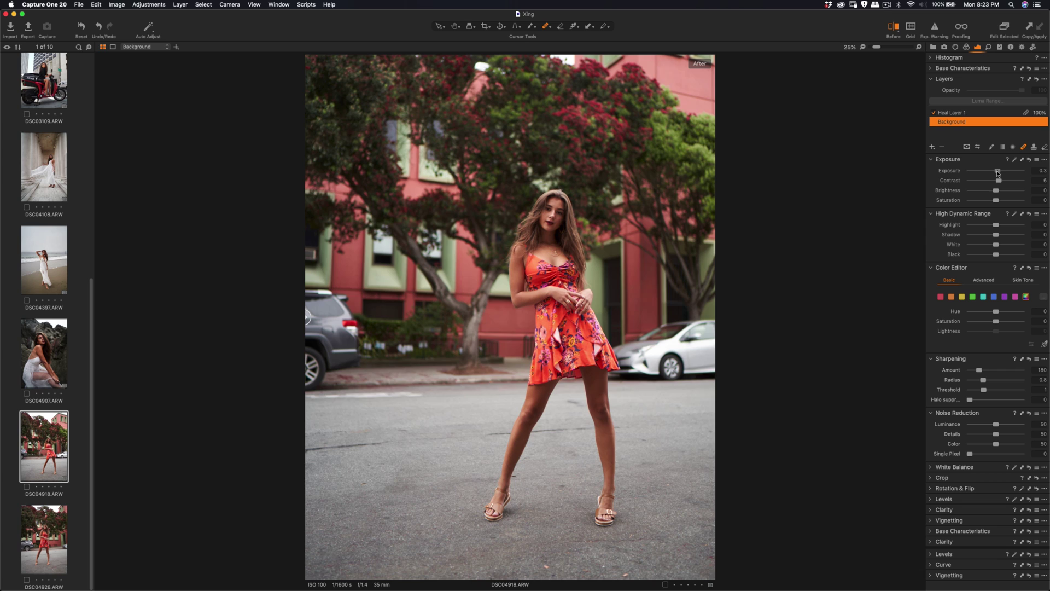
left_click_drag(997, 171, 1003, 194)
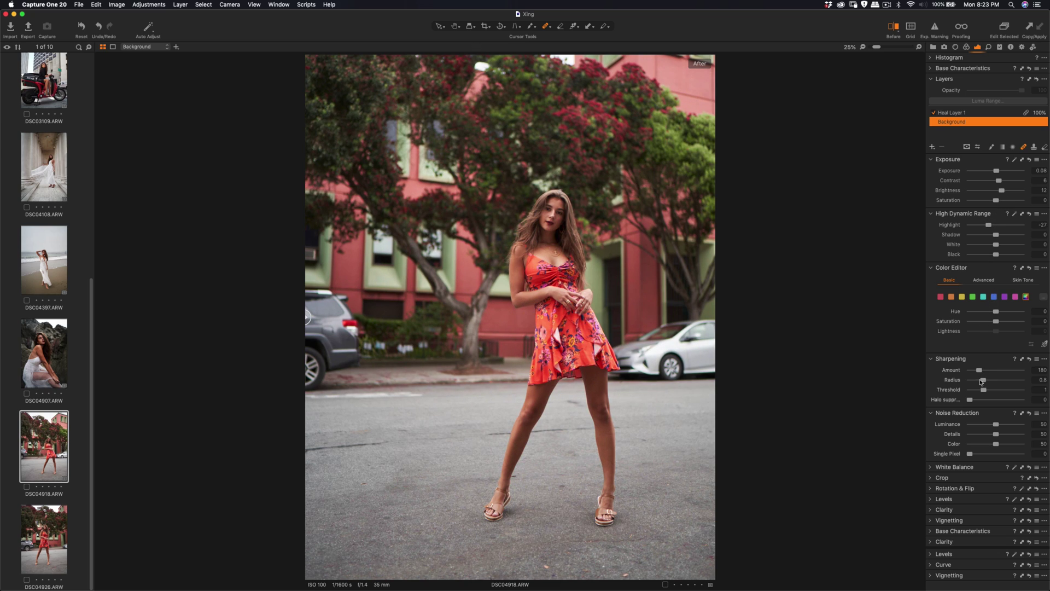
left_click_drag(980, 371, 973, 392)
scroll(596, 245, "up", 5)
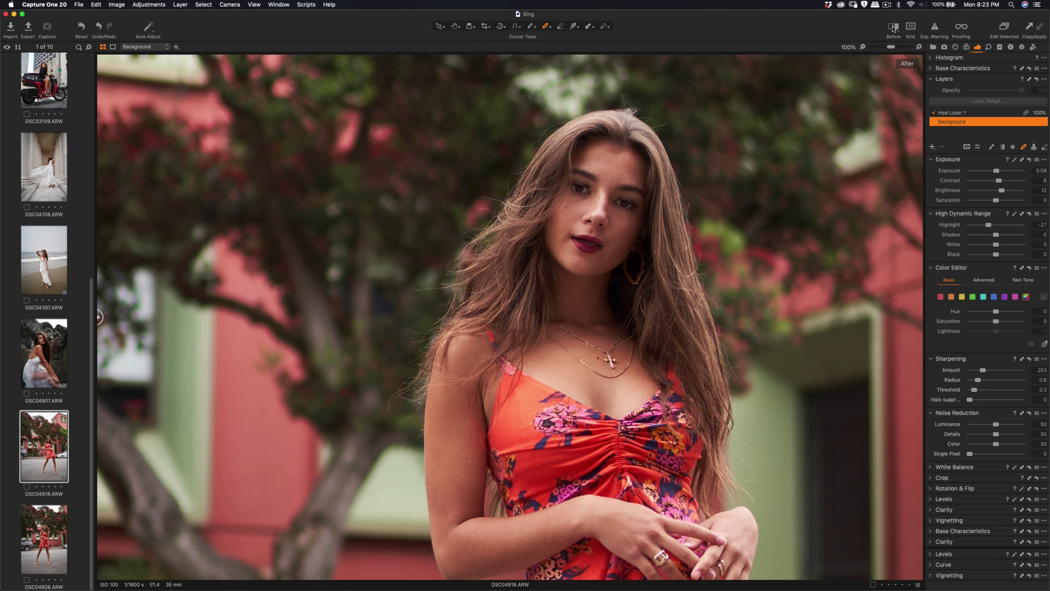
left_click(893, 29)
Add an empty adjustment layer masked over the face and neck, lifting shadows to 11.
left_click_drag(511, 318, 410, 317)
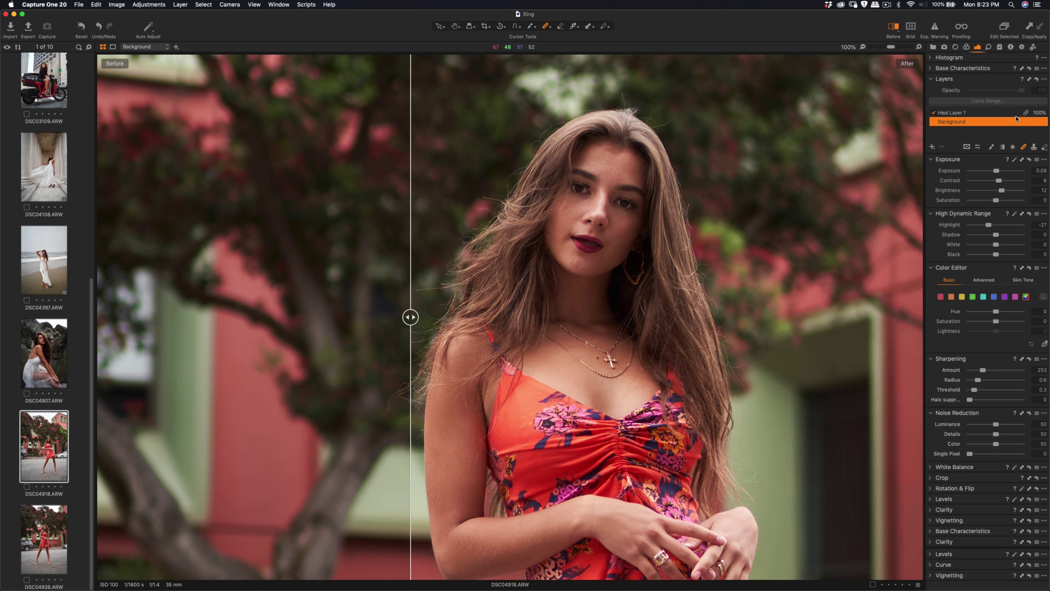
left_click(933, 147)
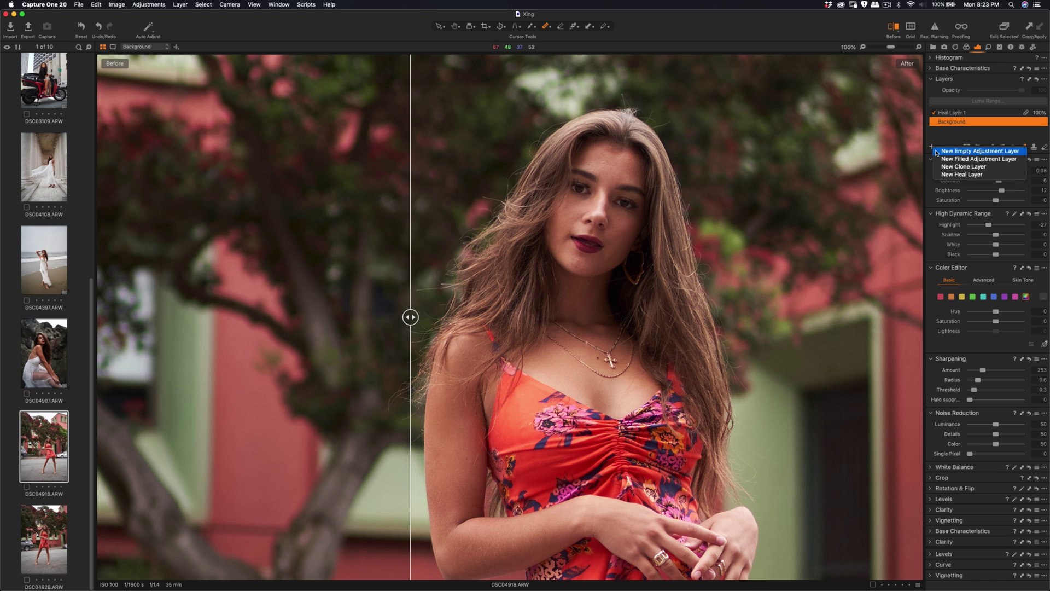
left_click(941, 150)
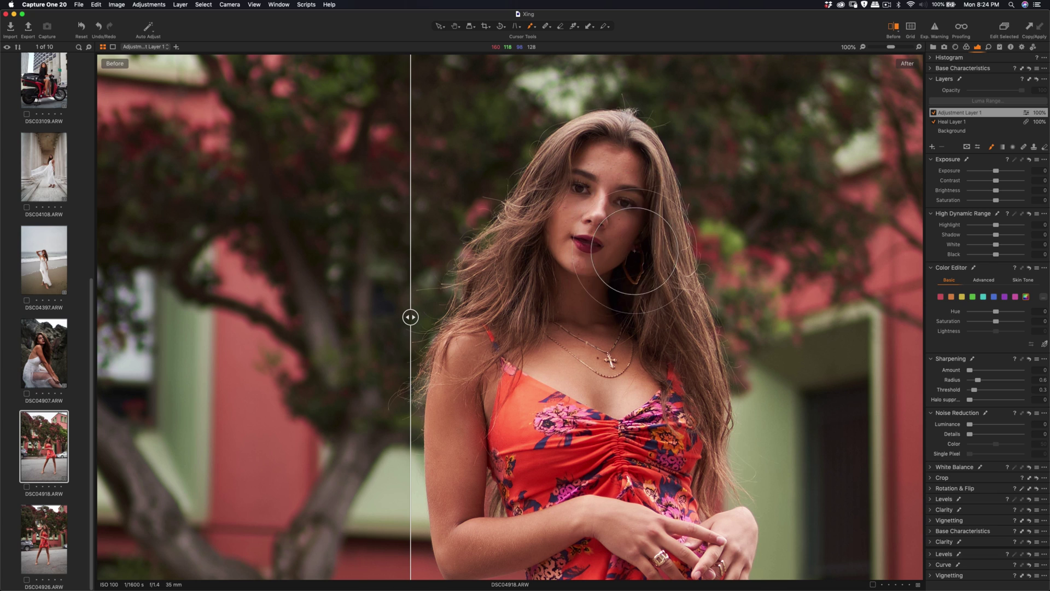
mouse_move(613, 215)
left_mouse_down()
mouse_move(609, 284)
mouse_move(651, 351)
mouse_move(596, 235)
left_mouse_up()
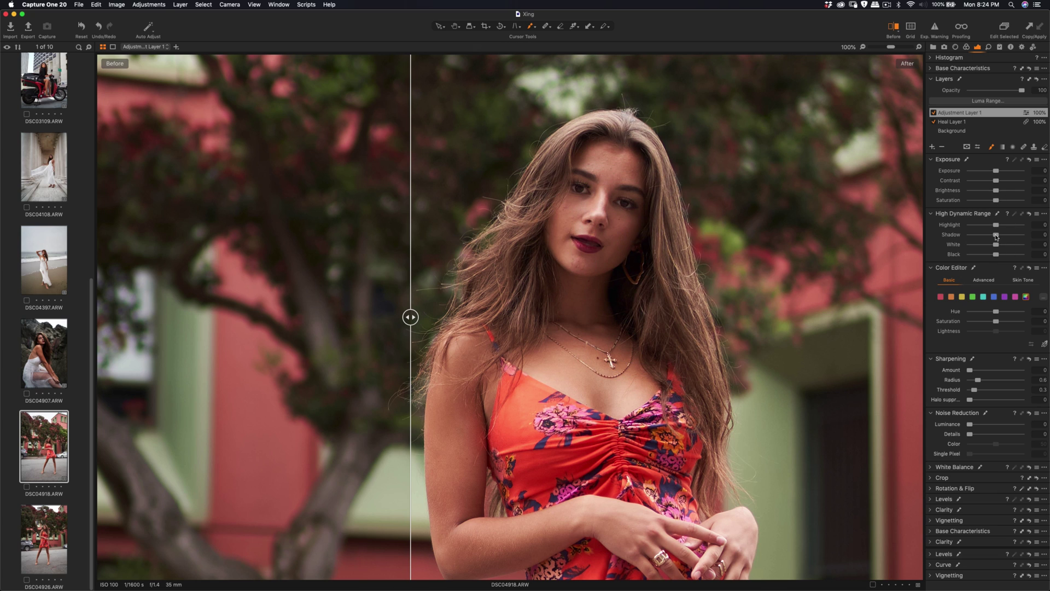
left_click_drag(996, 236, 999, 237)
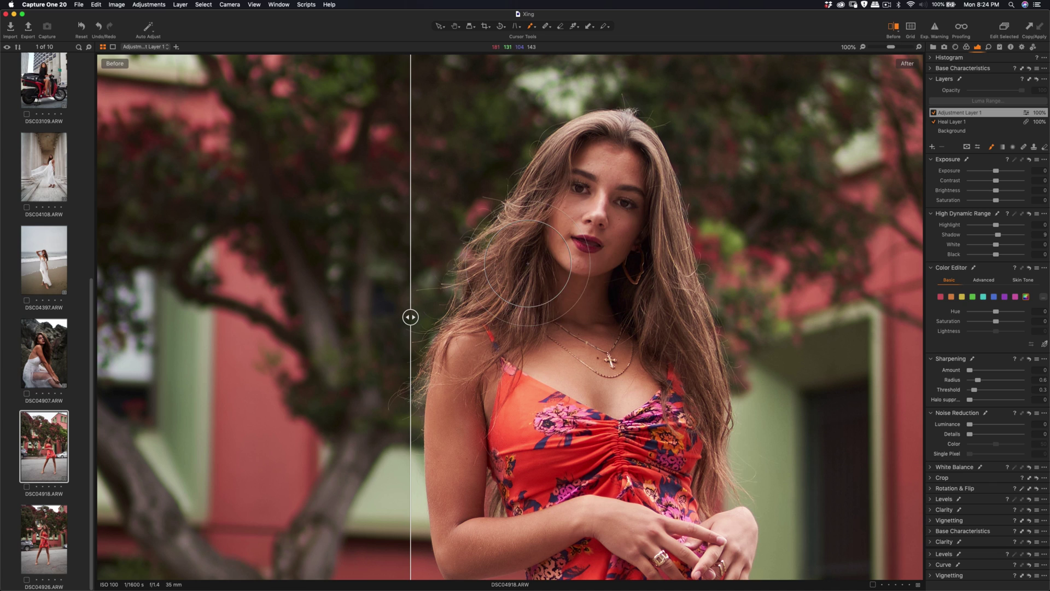
mouse_move(527, 263)
left_mouse_down()
mouse_move(613, 273)
mouse_move(638, 301)
mouse_move(873, 253)
mouse_move(717, 224)
left_mouse_up()
left_click_drag(997, 235, 999, 237)
Compare the face edit before and after in full view, then open DSC04926.
key("super+0")
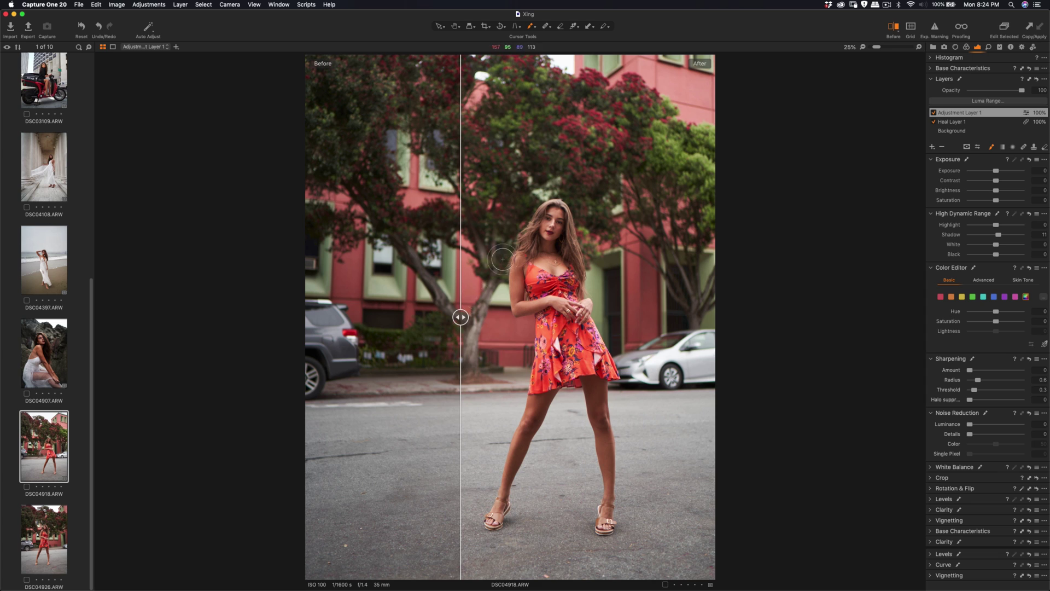
scroll(557, 206, "up", 5)
scroll(547, 262, "down", 3)
scroll(438, 306, "up", 2)
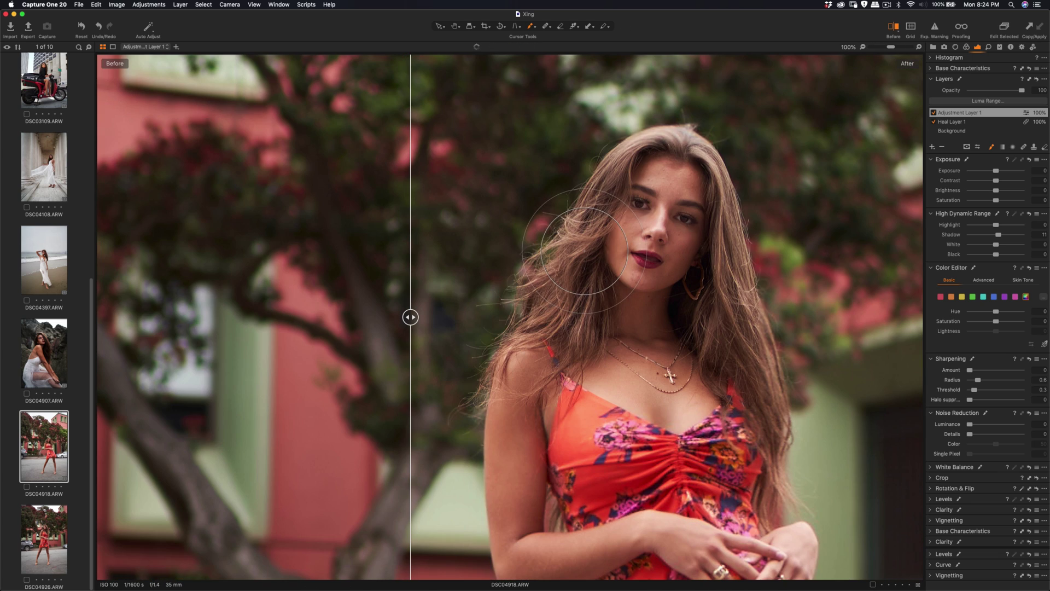
mouse_move(411, 317)
left_mouse_down()
mouse_move(707, 315)
mouse_move(415, 306)
left_mouse_up()
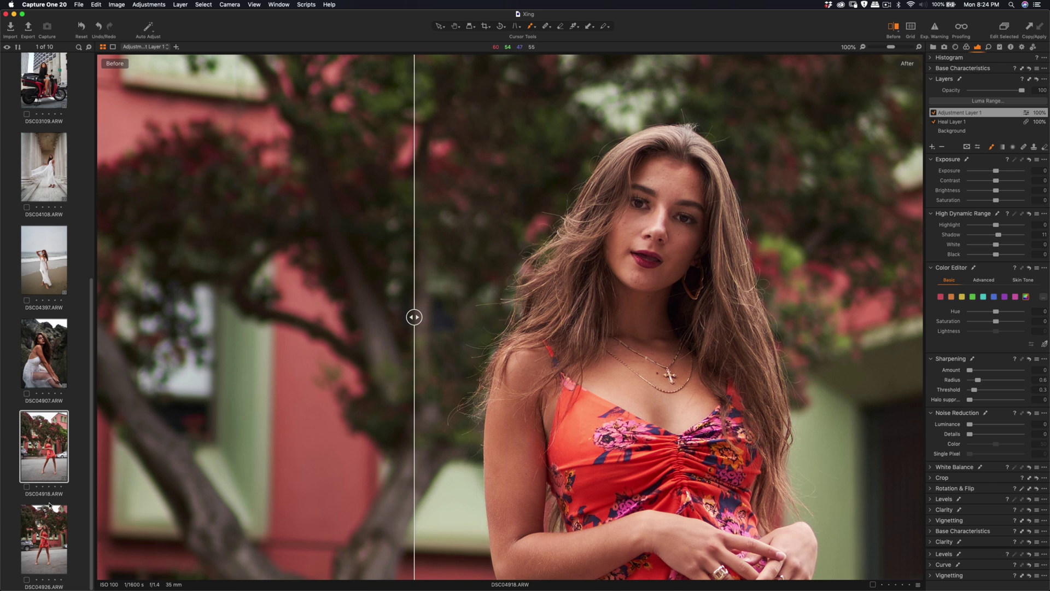
left_click(53, 530)
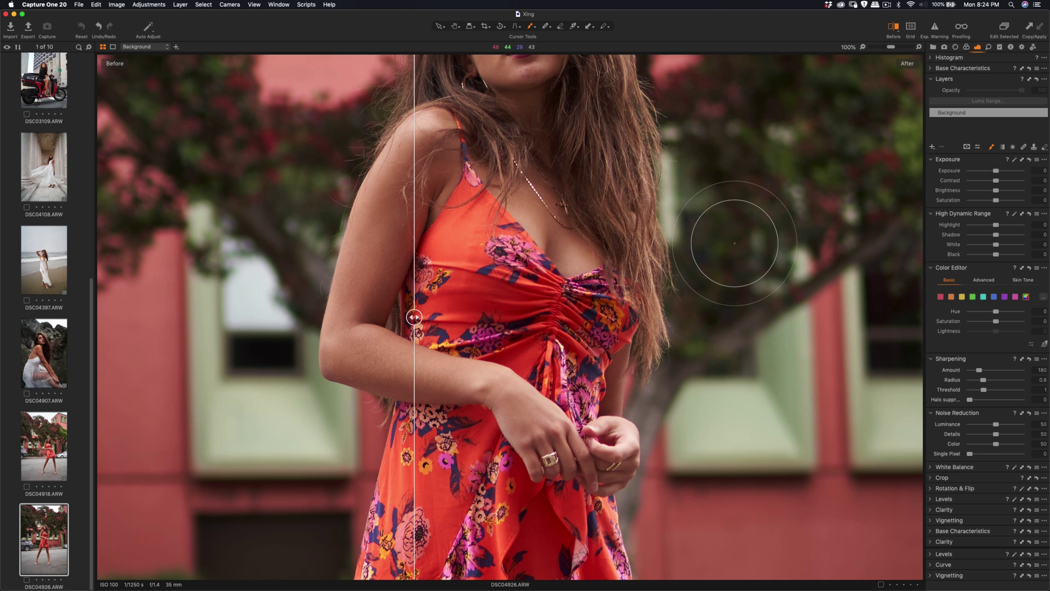
Set luminance noise reduction 25, shadows 14, highlights -21 and contrast 6 on DSC04926.
key("super+0")
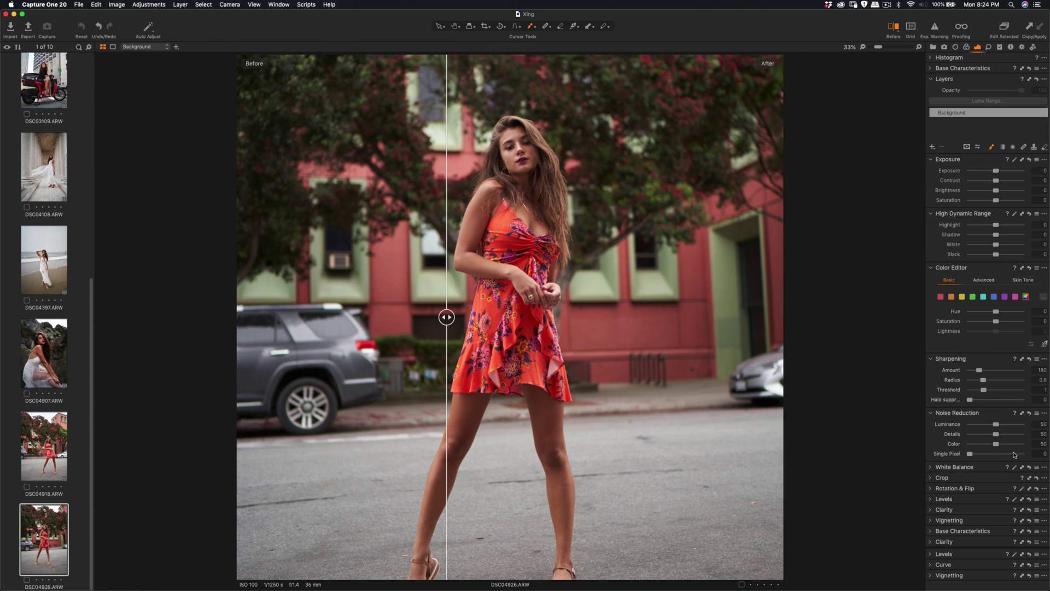
left_click_drag(996, 424, 987, 371)
left_click_drag(999, 235, 1000, 235)
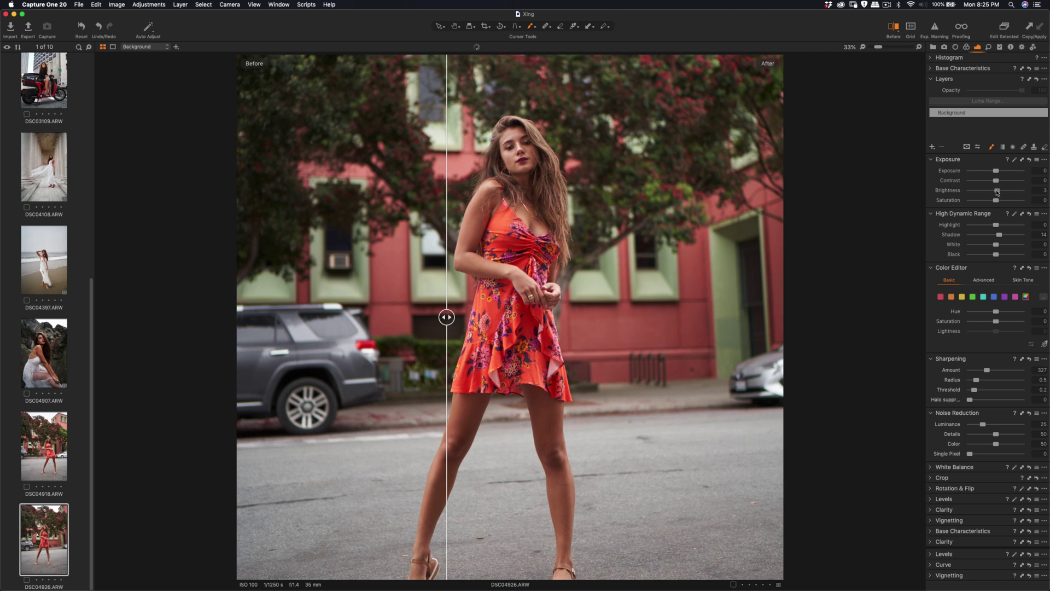
left_click_drag(996, 225, 991, 225)
left_click_drag(999, 181, 1002, 181)
Compare DSC04926 before and after on a zoomed close-up.
mouse_move(447, 318)
left_mouse_down()
mouse_move(587, 318)
mouse_move(450, 317)
left_mouse_up()
scroll(514, 178, "up", 5)
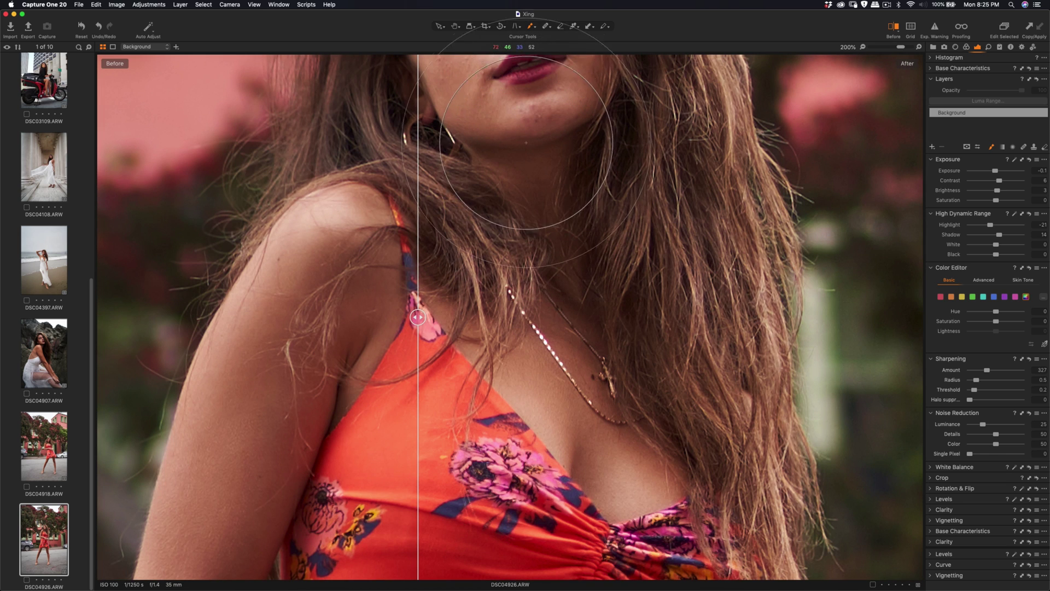
scroll(526, 172, "down", 2)
scroll(538, 177, "up", 4)
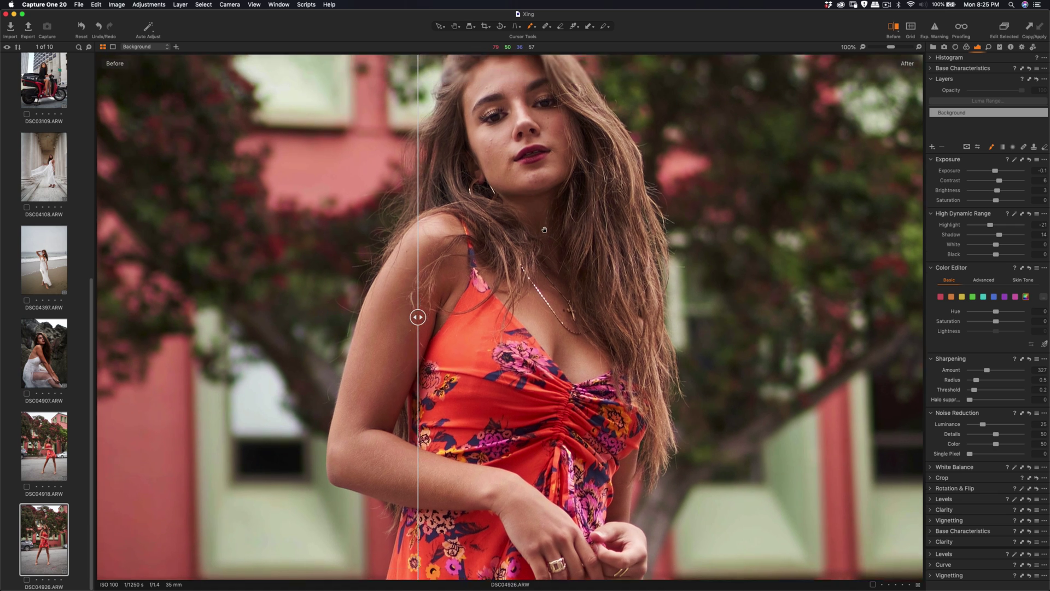
left_click_drag(459, 318, 345, 312)
scroll(600, 287, "down", 3)
scroll(600, 286, "down", 1)
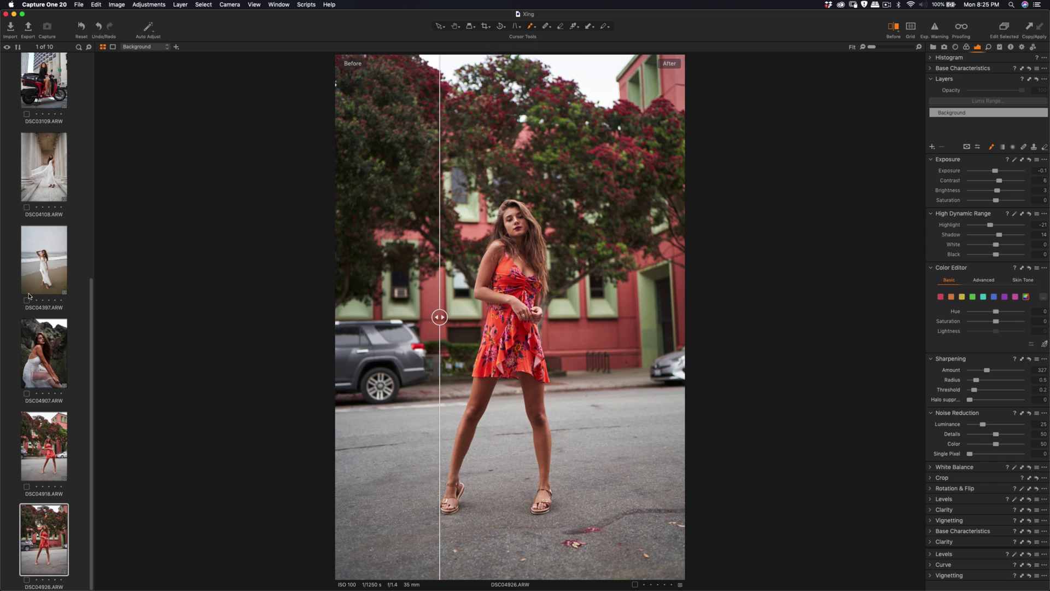
Compare before and after on beach DSC04397, colonnade DSC04108 and scooter DSC03109 portraits.
left_click(33, 271)
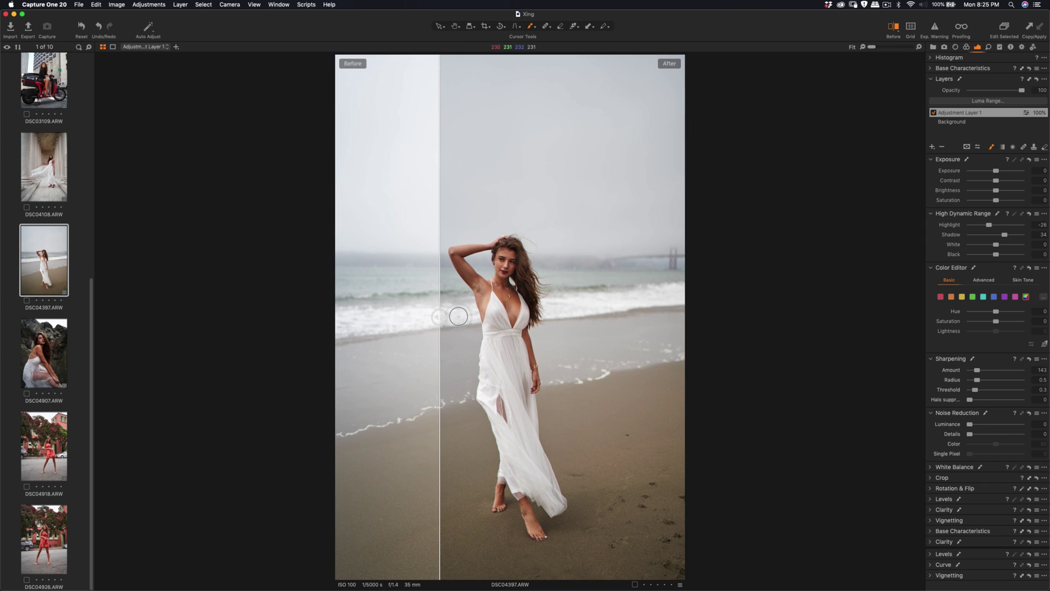
left_click_drag(439, 317, 385, 334)
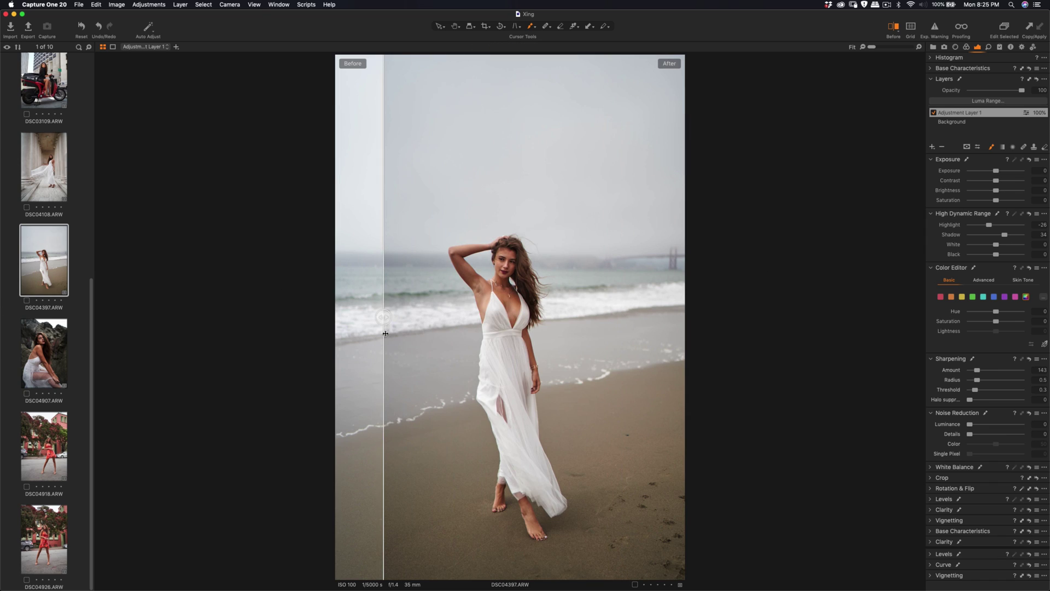
left_click(37, 169)
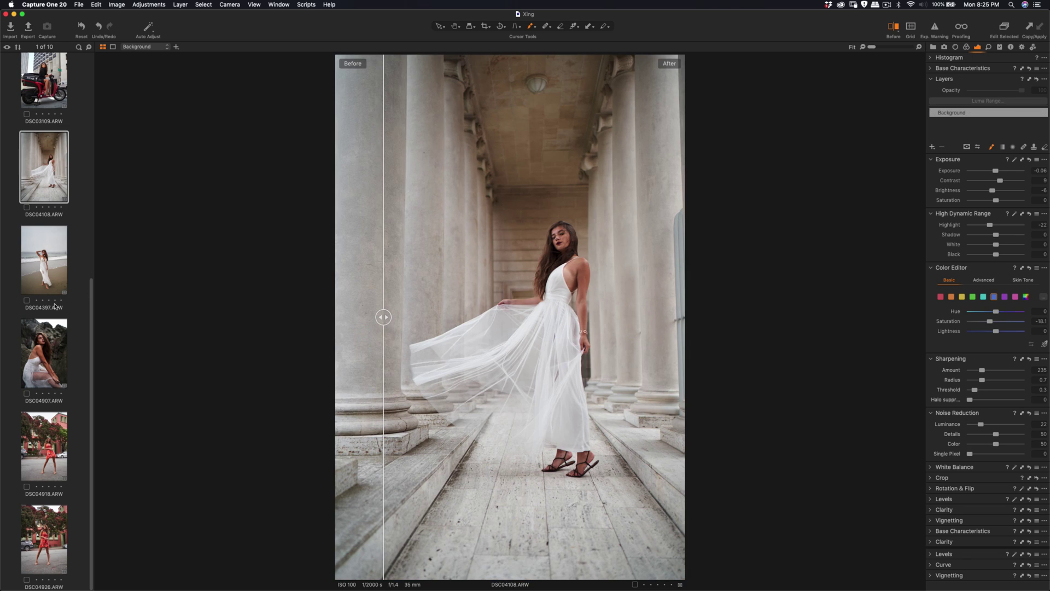
scroll(55, 307, "up", 6)
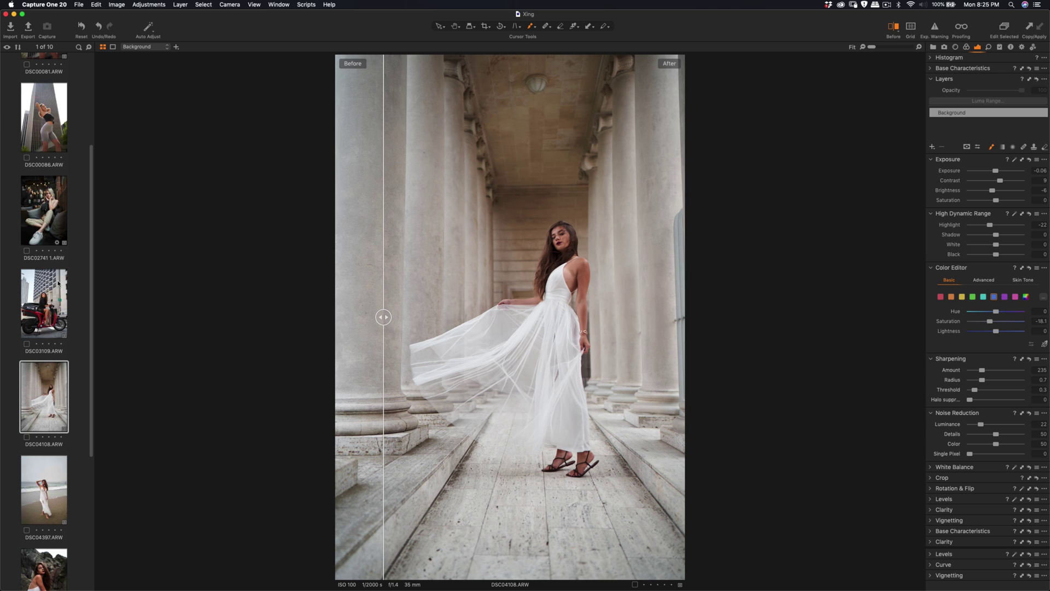
left_click(55, 285)
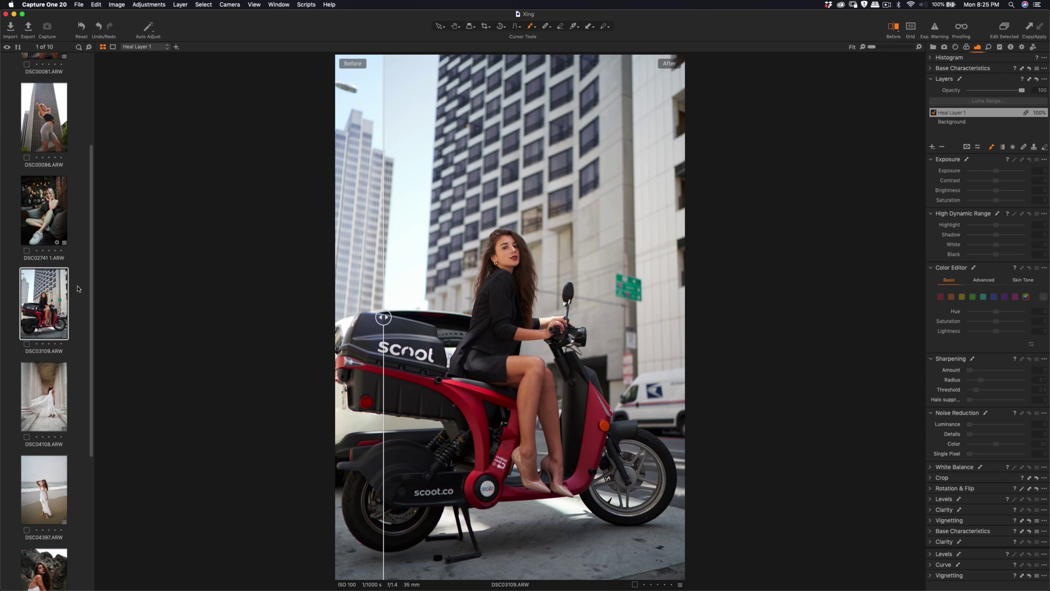
left_click_drag(386, 320, 408, 332)
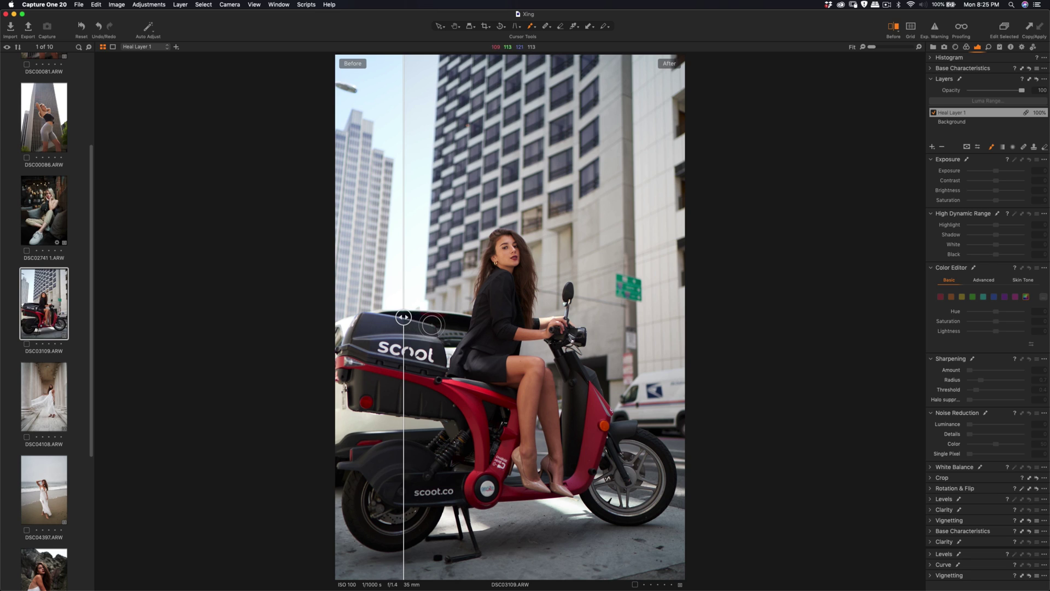
mouse_move(403, 317)
left_mouse_down()
mouse_move(425, 318)
mouse_move(412, 318)
left_mouse_up()
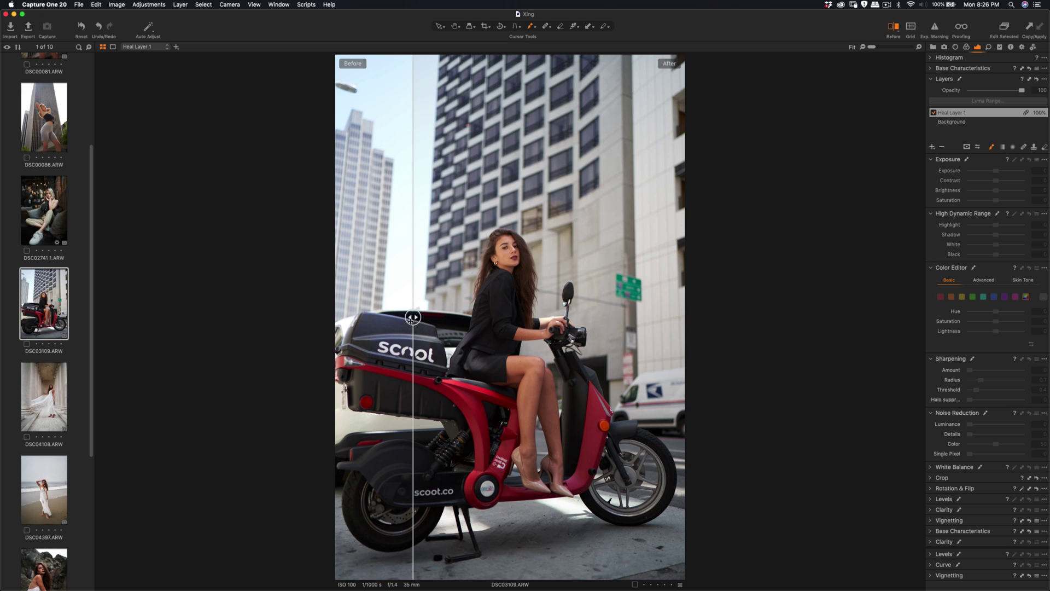
mouse_move(413, 318)
left_mouse_down()
mouse_move(517, 321)
mouse_move(399, 331)
mouse_move(411, 334)
left_mouse_up()
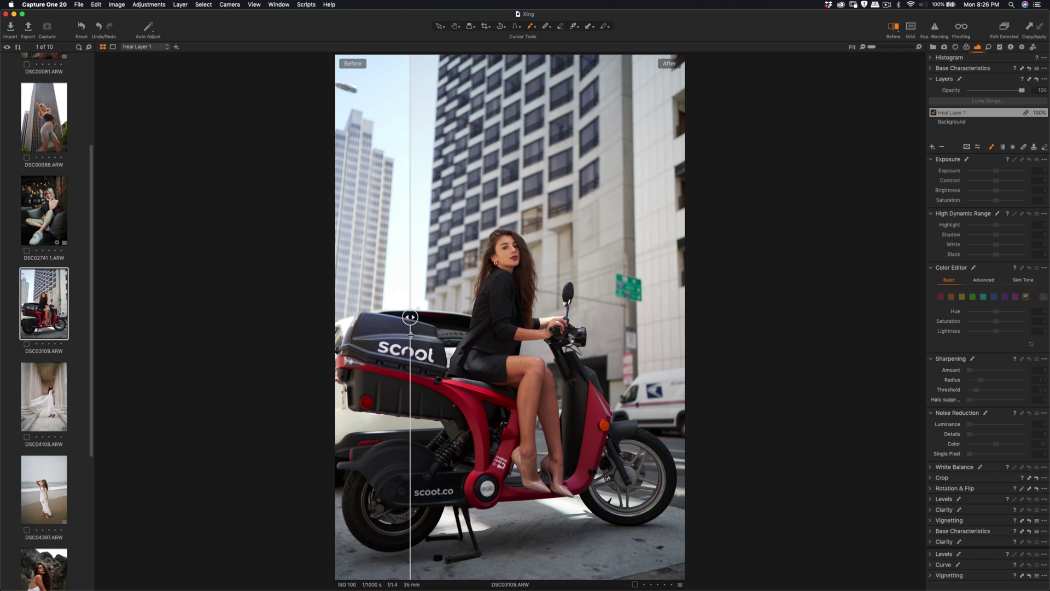
Flip between building portraits DSC00086 and DSC00081, then bring up export settings for DSC00086.
scroll(55, 217, "up", 3)
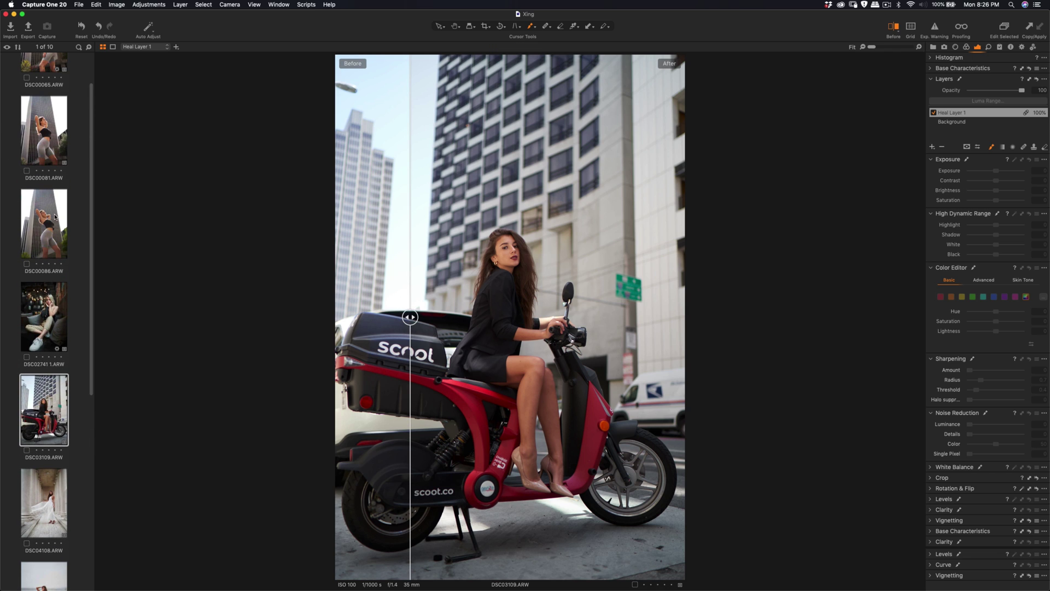
left_click(49, 222)
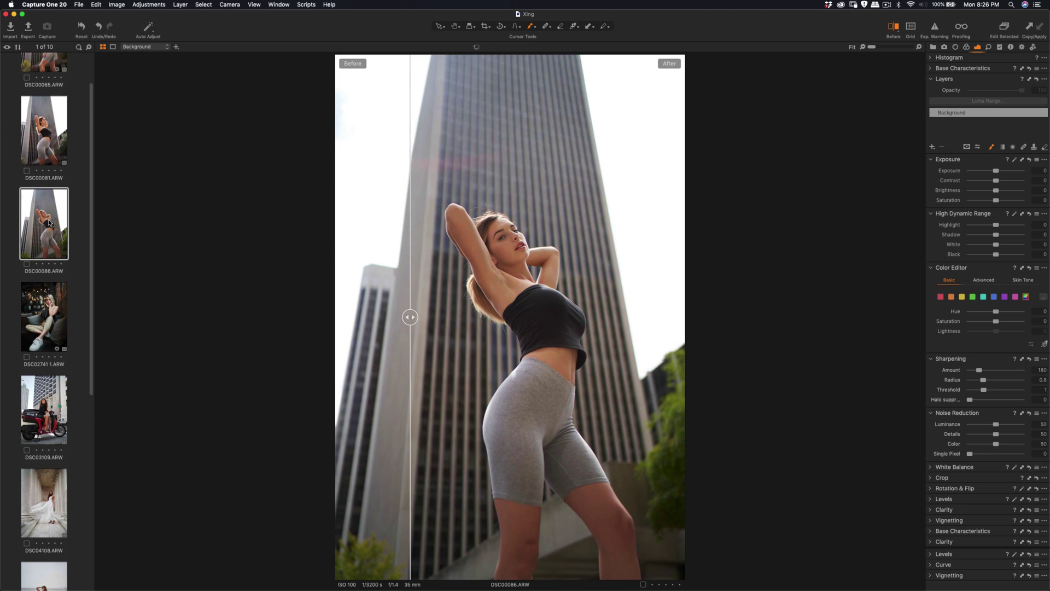
left_click(57, 142)
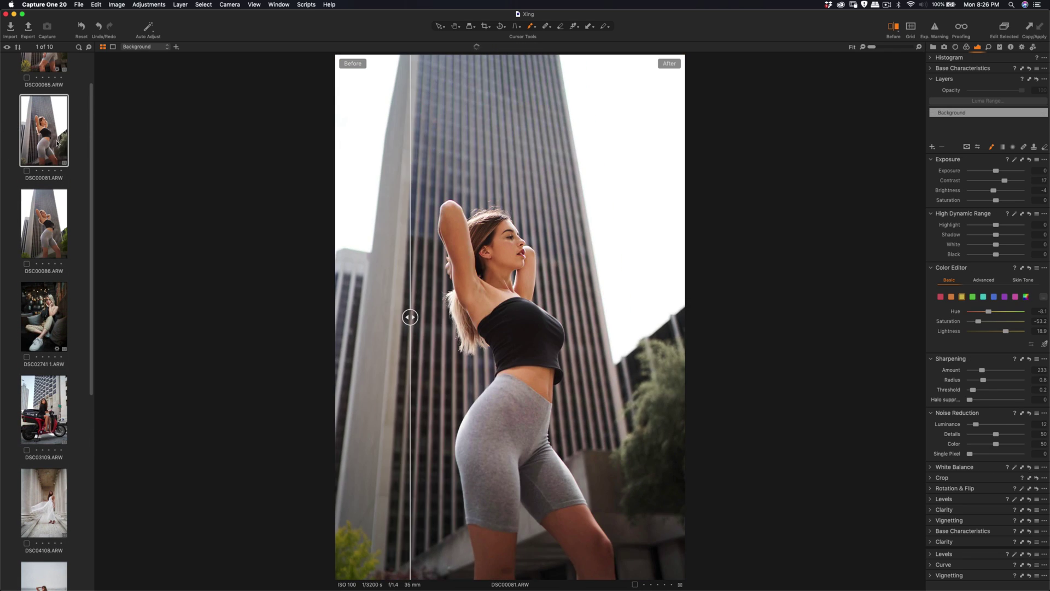
left_click(54, 224)
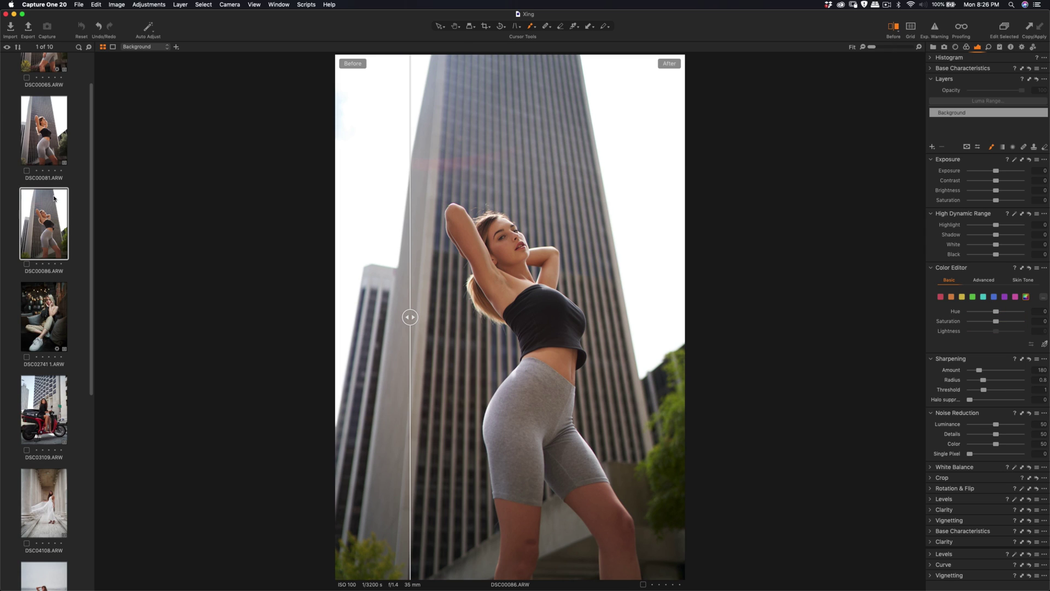
left_click(29, 35)
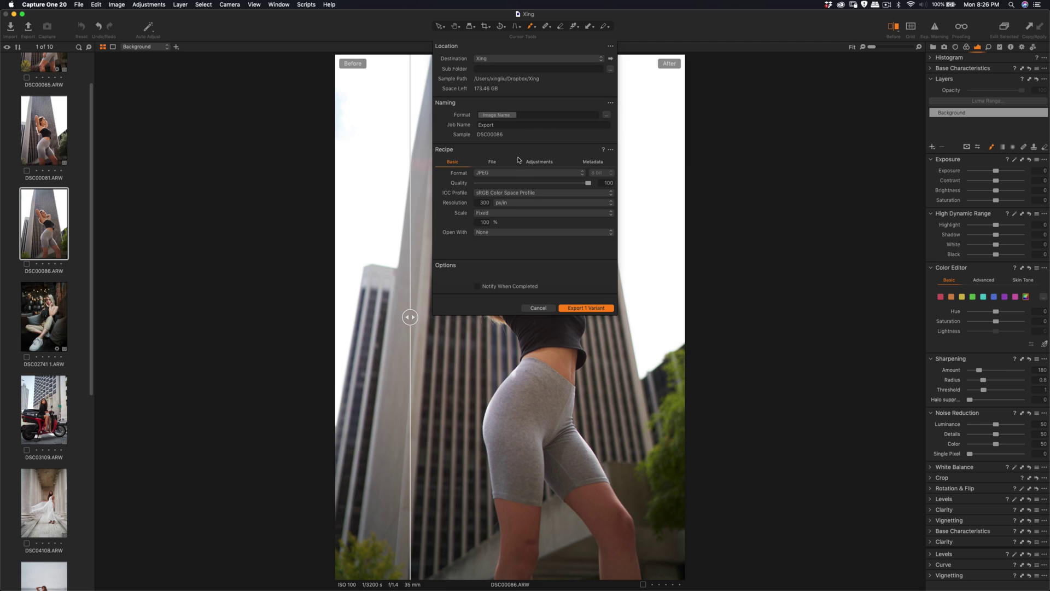
Review the export format list, leave JPEG selected, and cancel the Export dialog.
left_click(514, 177)
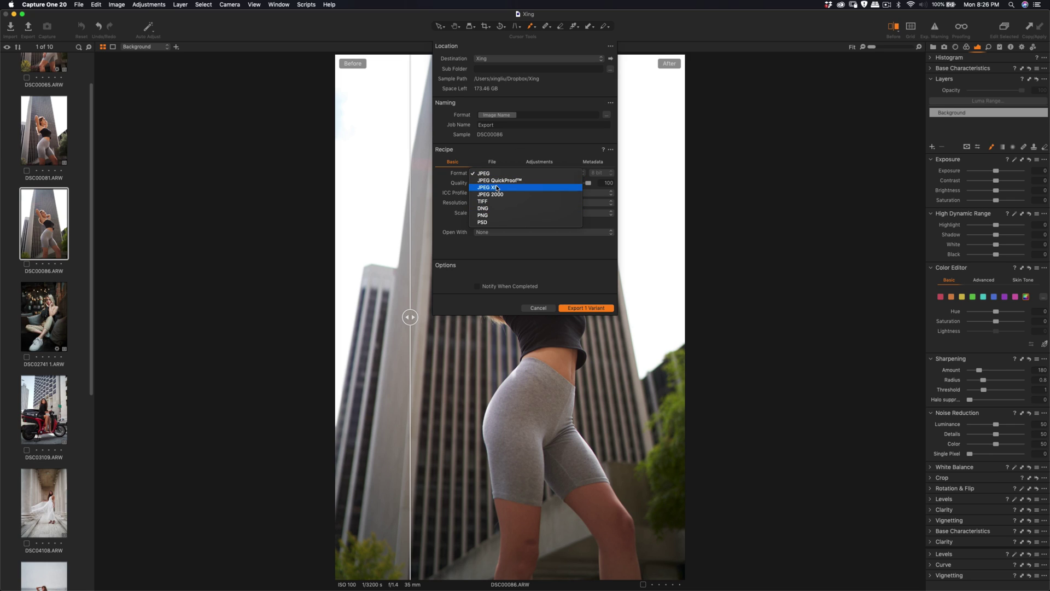
left_click(536, 150)
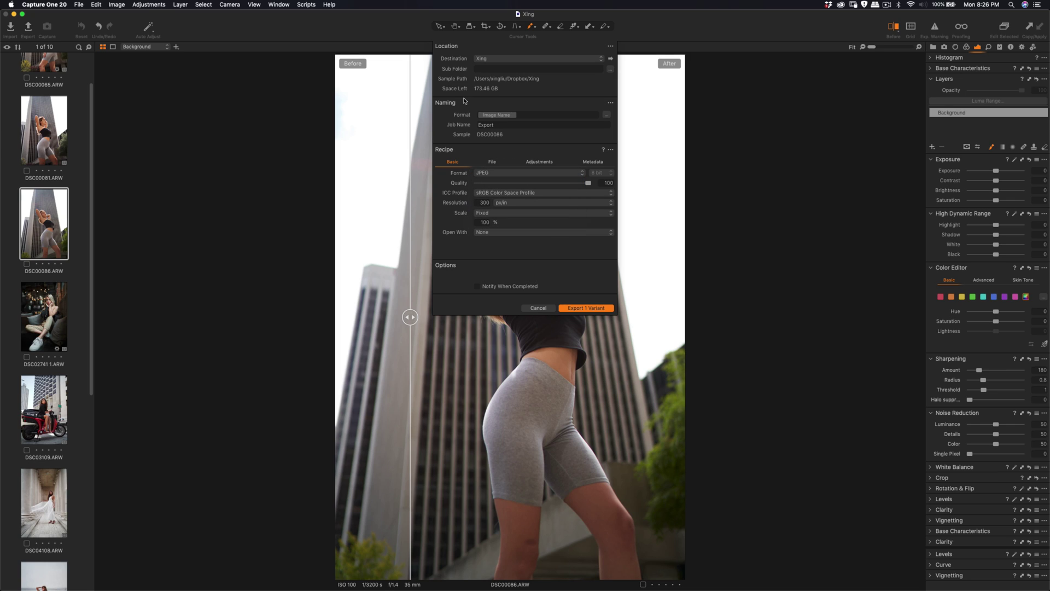
left_click(538, 308)
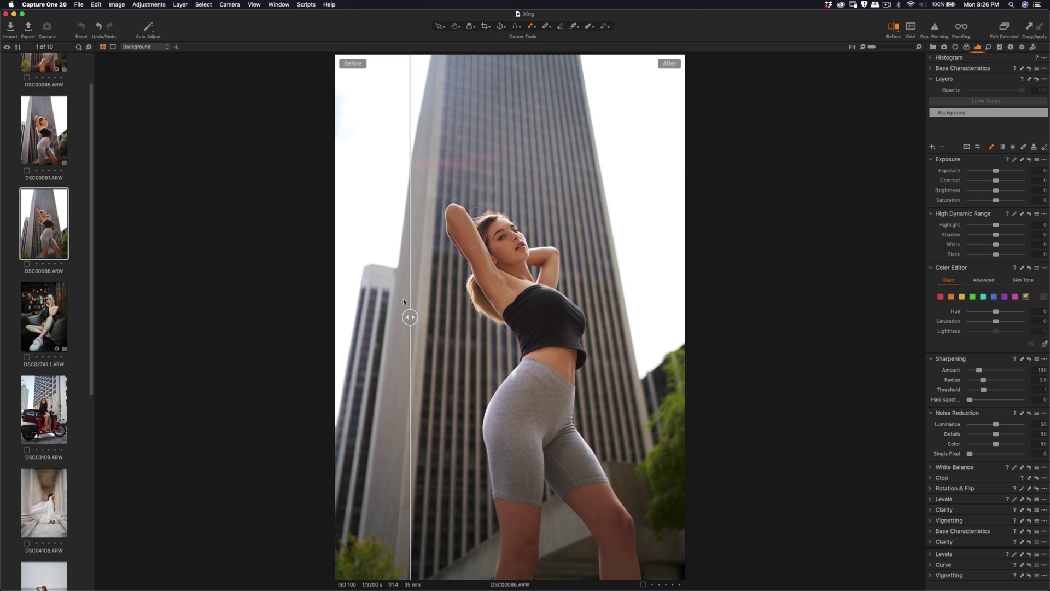
Open the beach portrait DSC04397 and shift the Before/After divider to compare its edits.
scroll(60, 384, "down", 5)
scroll(60, 384, "down", 1)
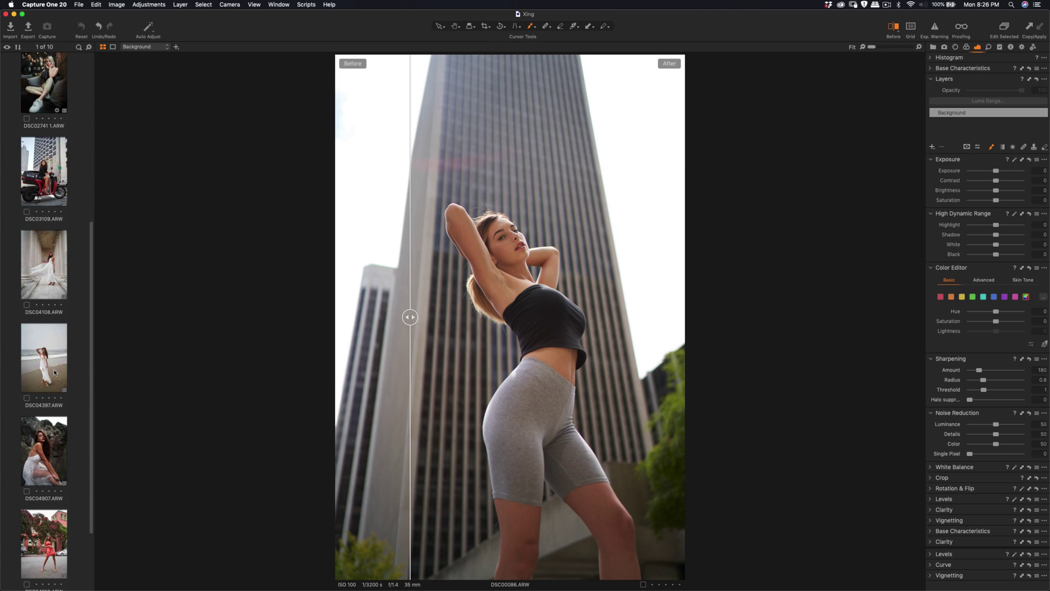
left_click(51, 362)
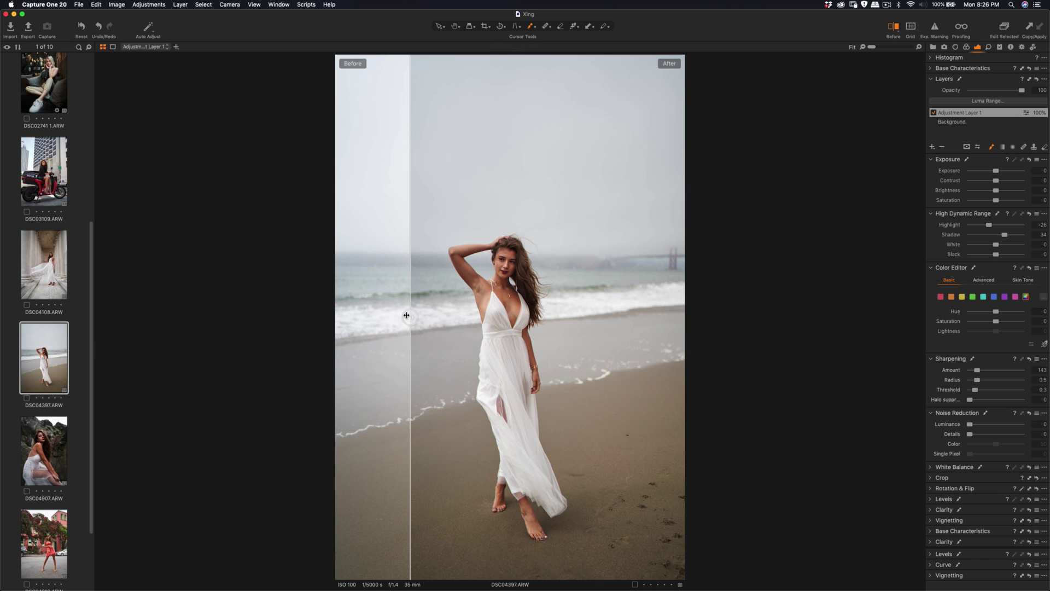
left_click_drag(410, 317, 358, 343)
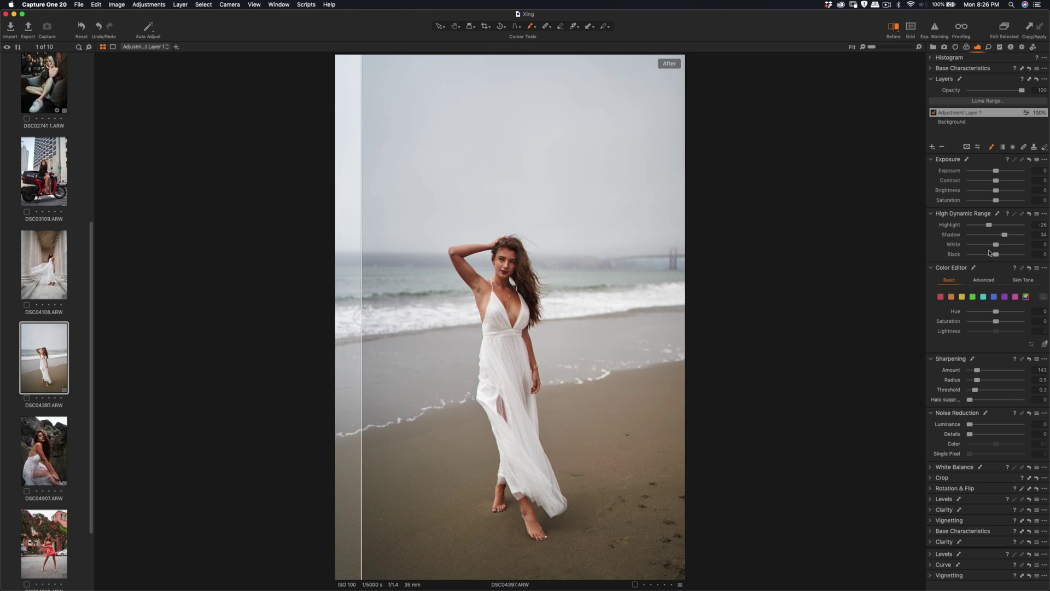
Review the Base Characteristics curve options, keep Auto, then switch to the scooter portrait DSC03109.
left_click(933, 69)
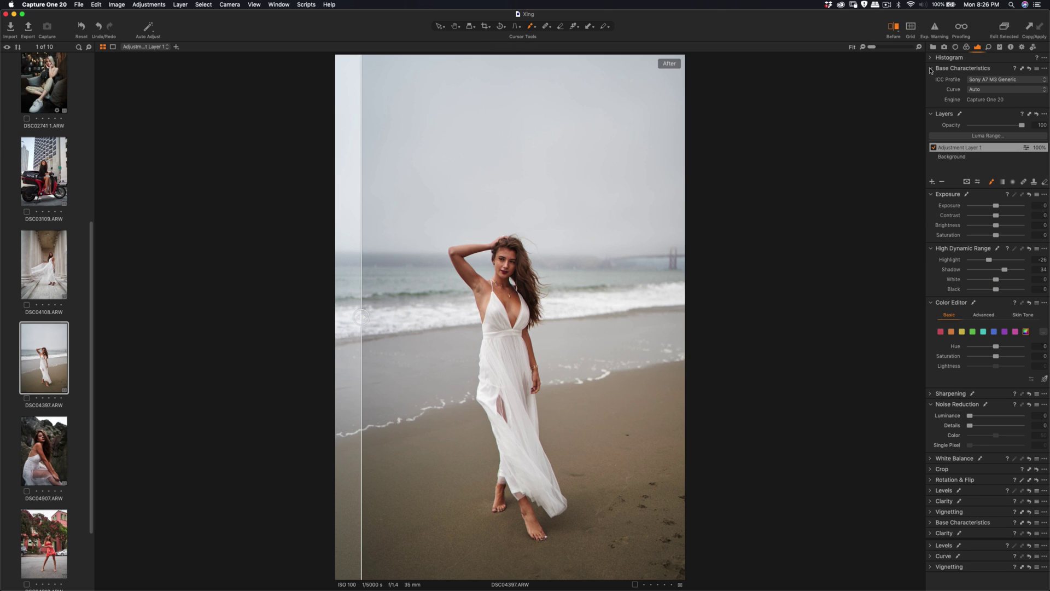
left_click(996, 89)
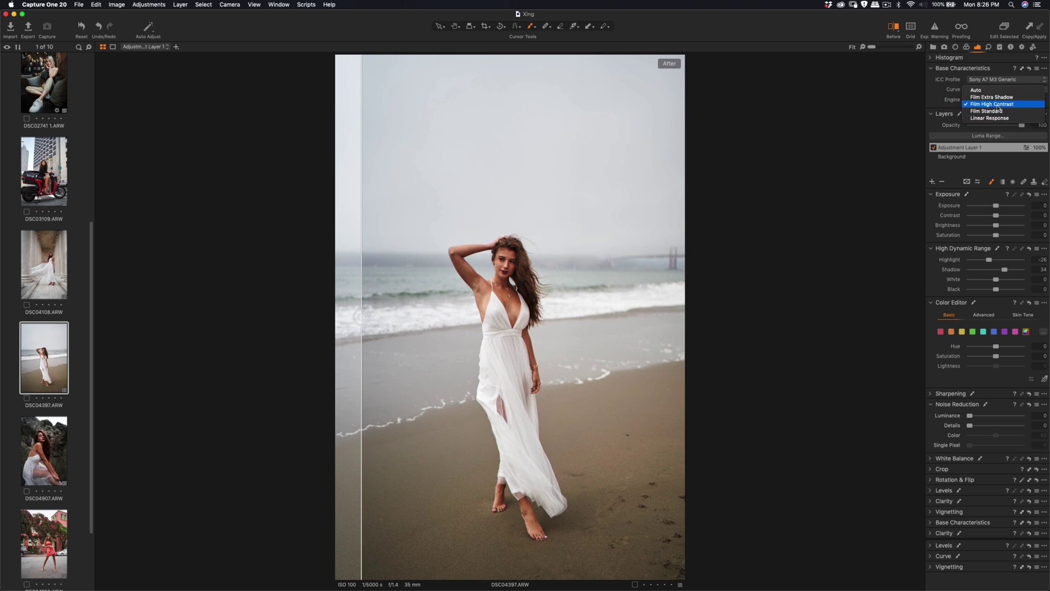
left_click(938, 96)
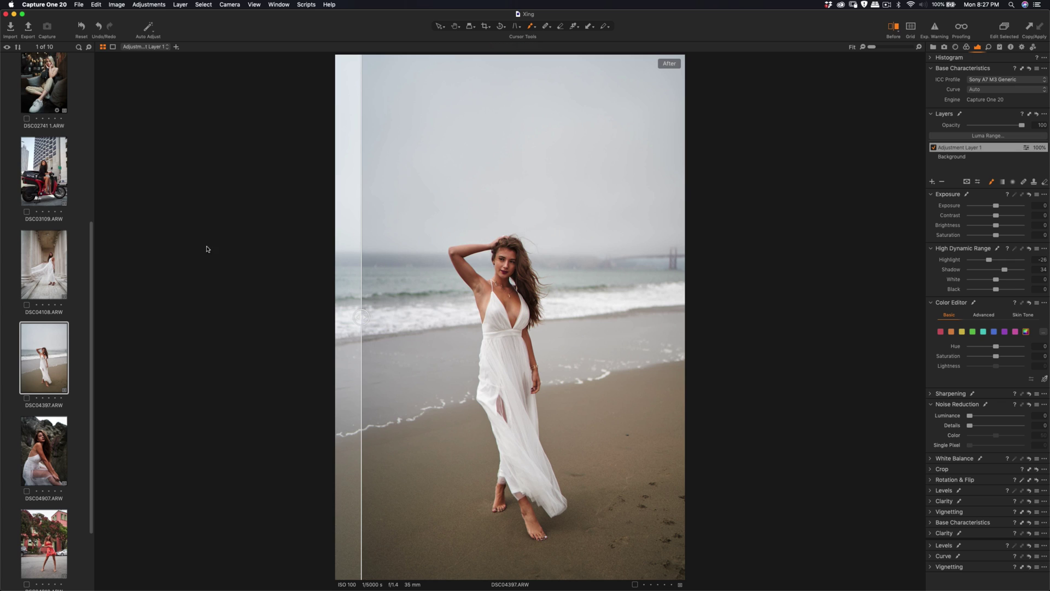
left_click(48, 157)
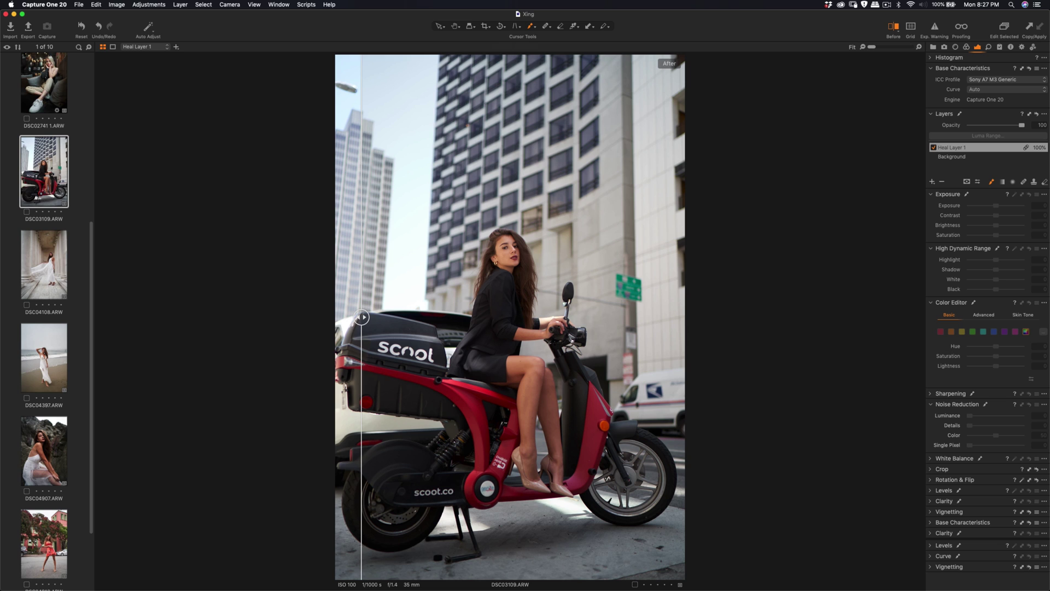
key("super+Tab")
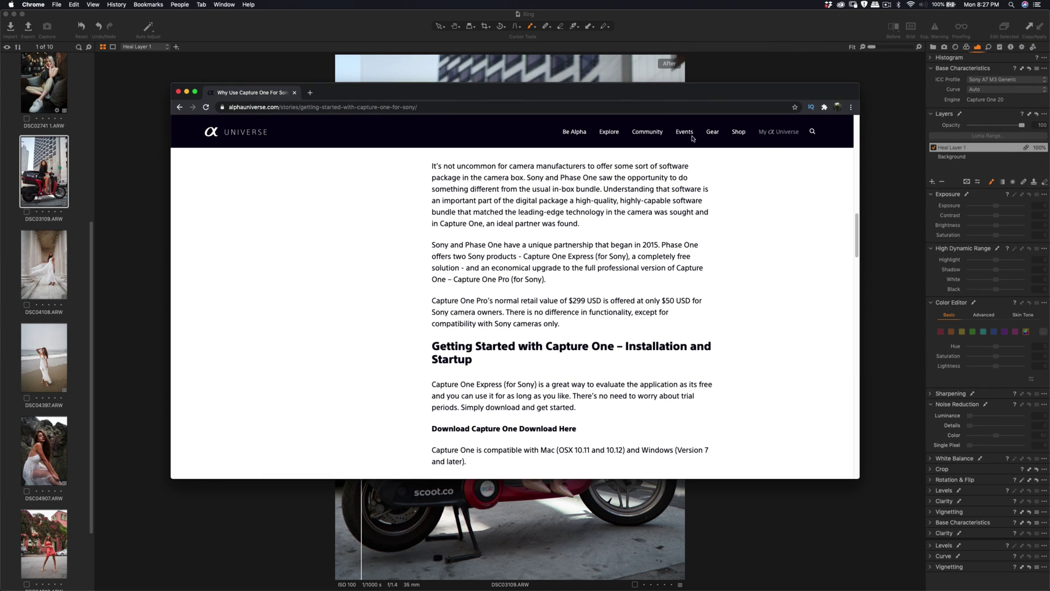
scroll(545, 301, "up", 3)
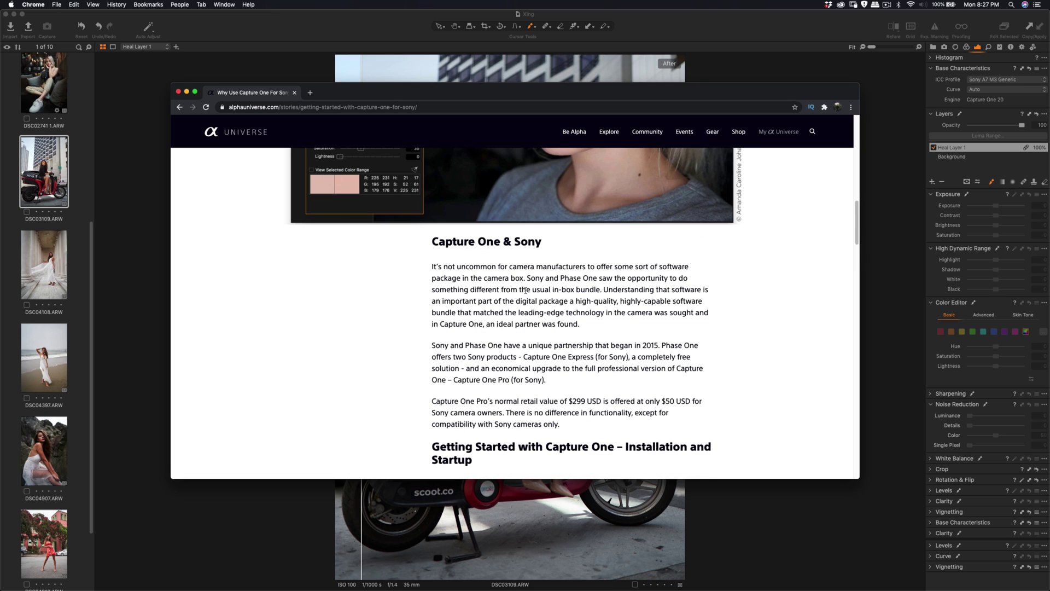
scroll(569, 338, "down", 1)
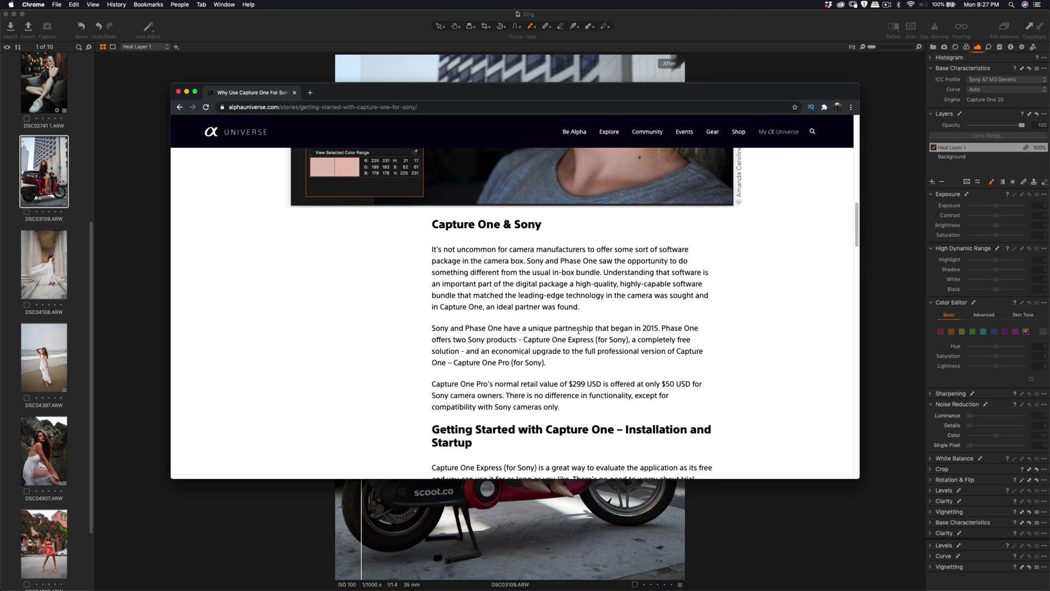
left_click_drag(529, 328, 672, 328)
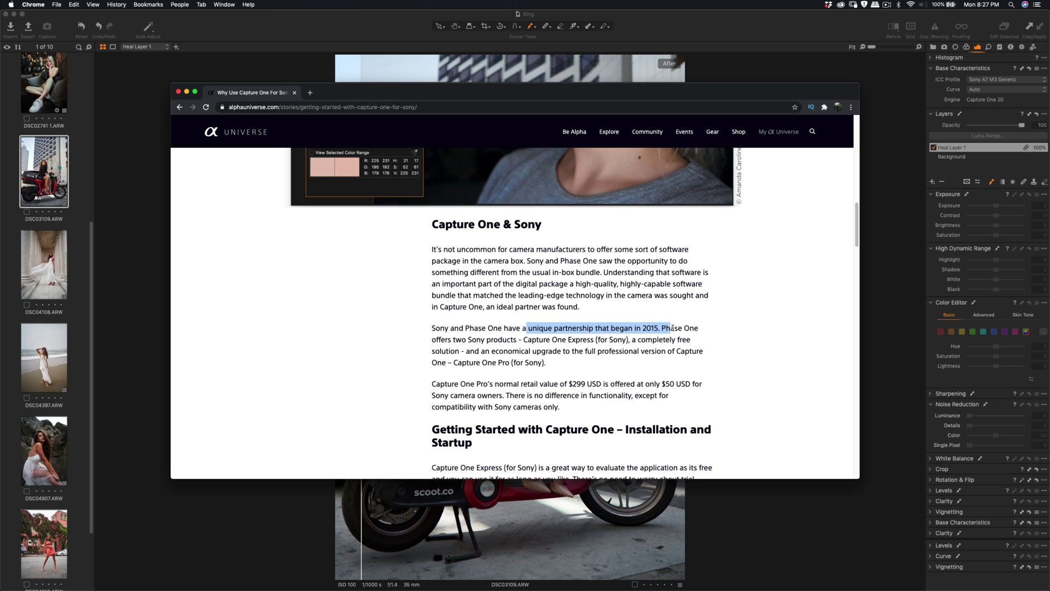
left_click(712, 327)
key("super+m")
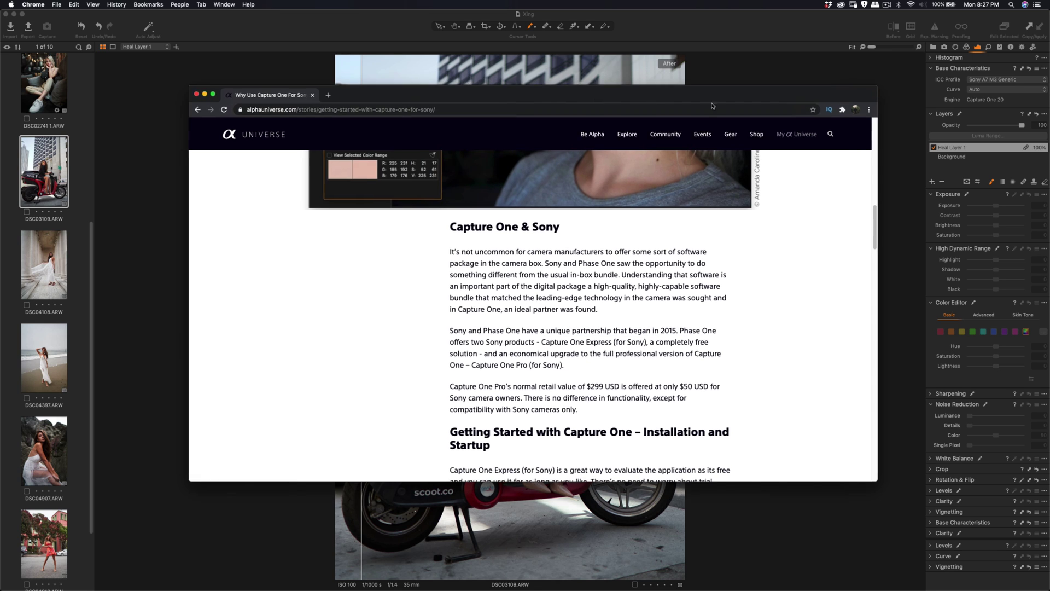